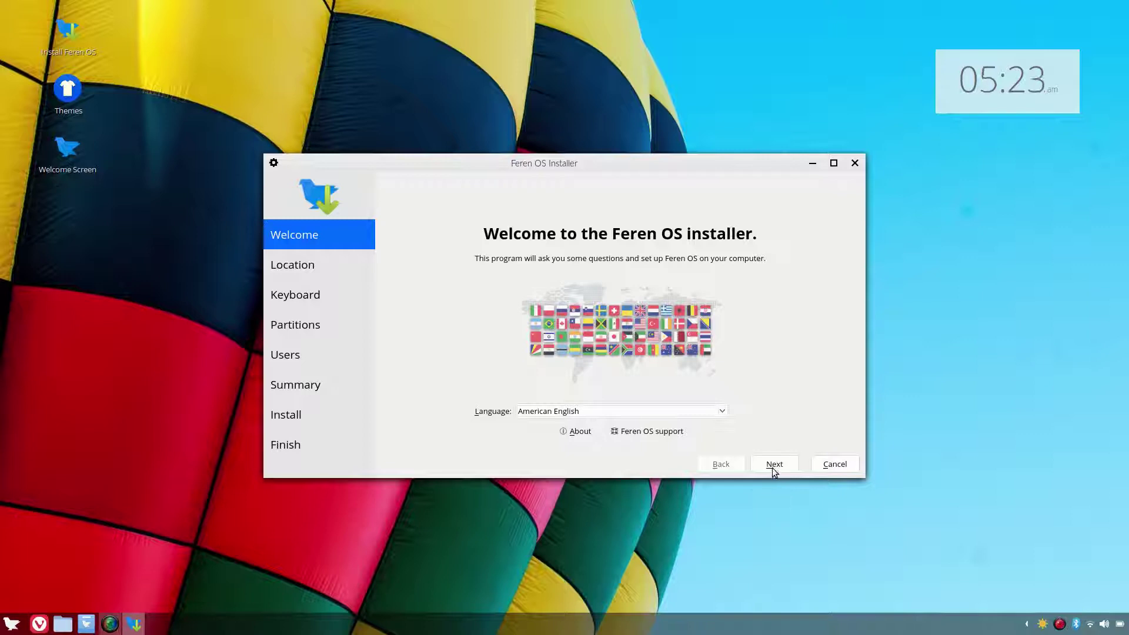
# - Accept American English, the Australia/Perth time zone and the English (Australian) keyboard
pyautogui.click(773, 465)
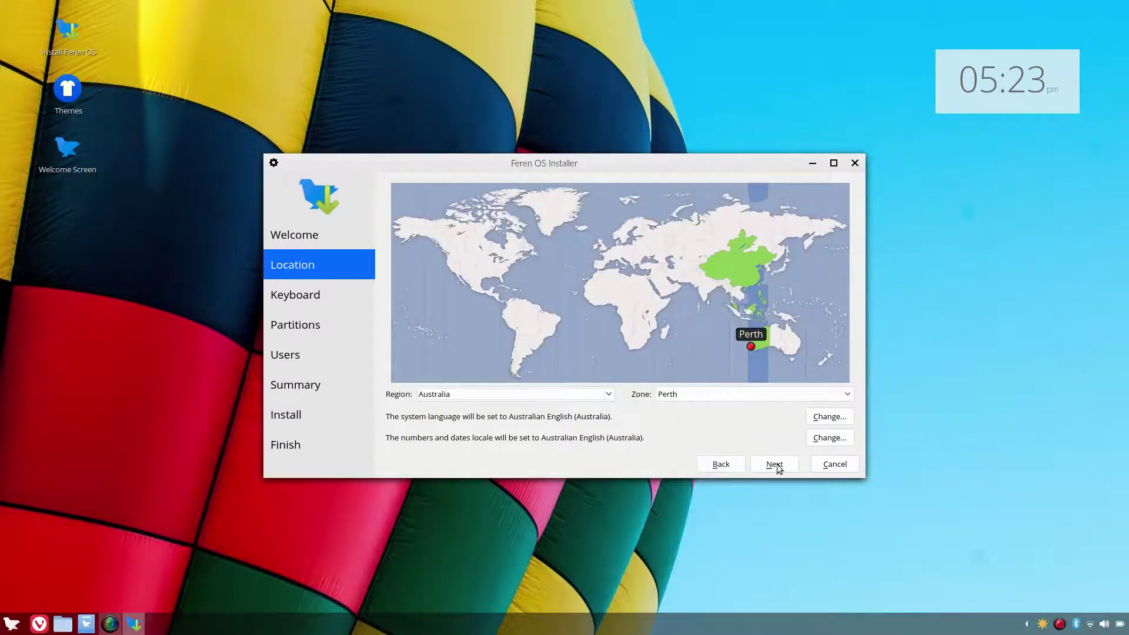
pyautogui.click(780, 467)
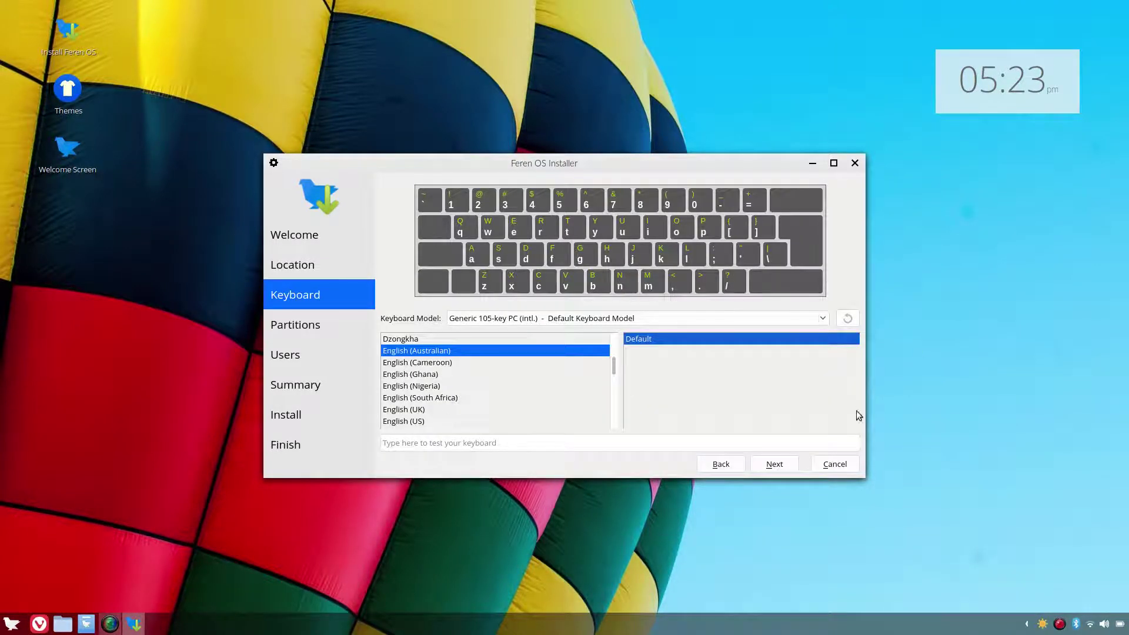
pyautogui.click(782, 464)
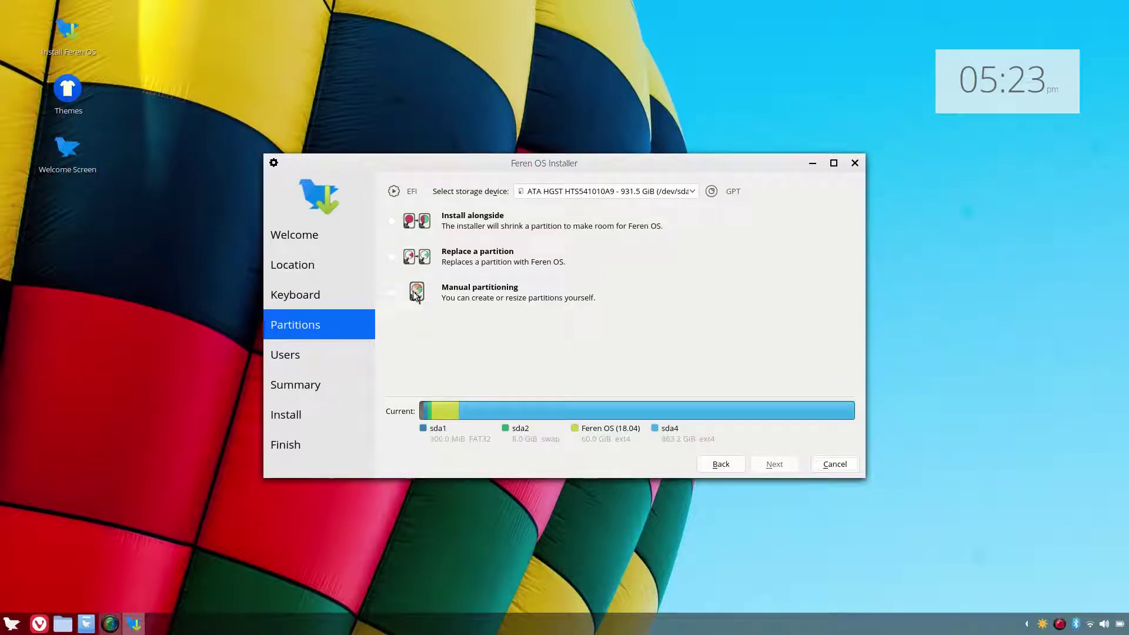
# - Choose manual partitioning and delete /dev/sda1 through /dev/sda4, leaving 931.5 GiB free
pyautogui.click(390, 292)
pyautogui.click(772, 465)
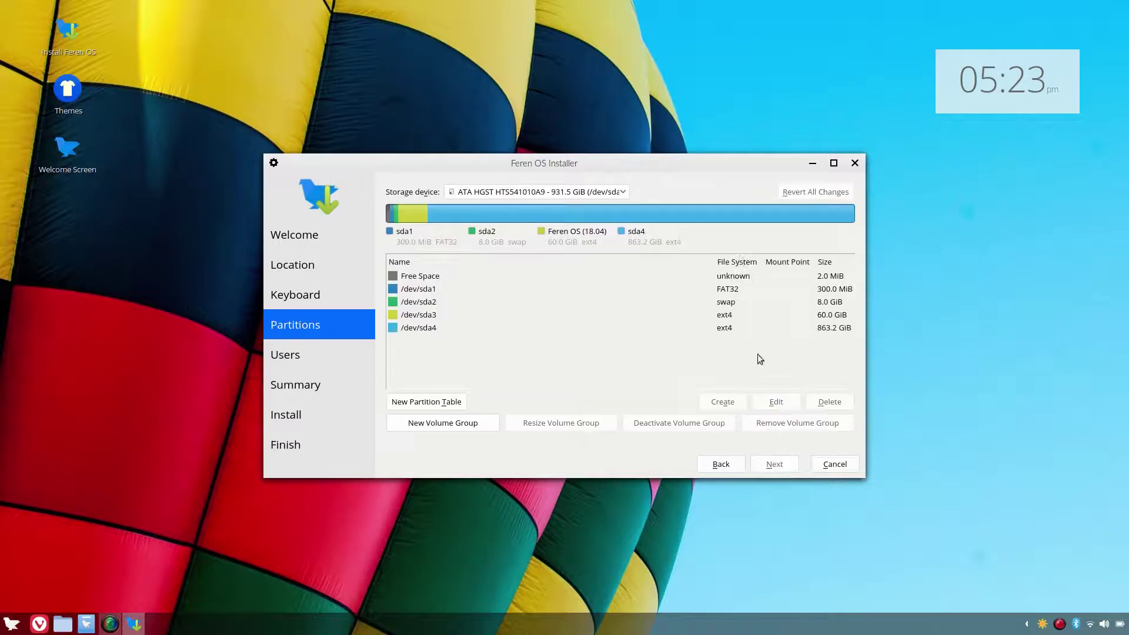
pyautogui.click(410, 291)
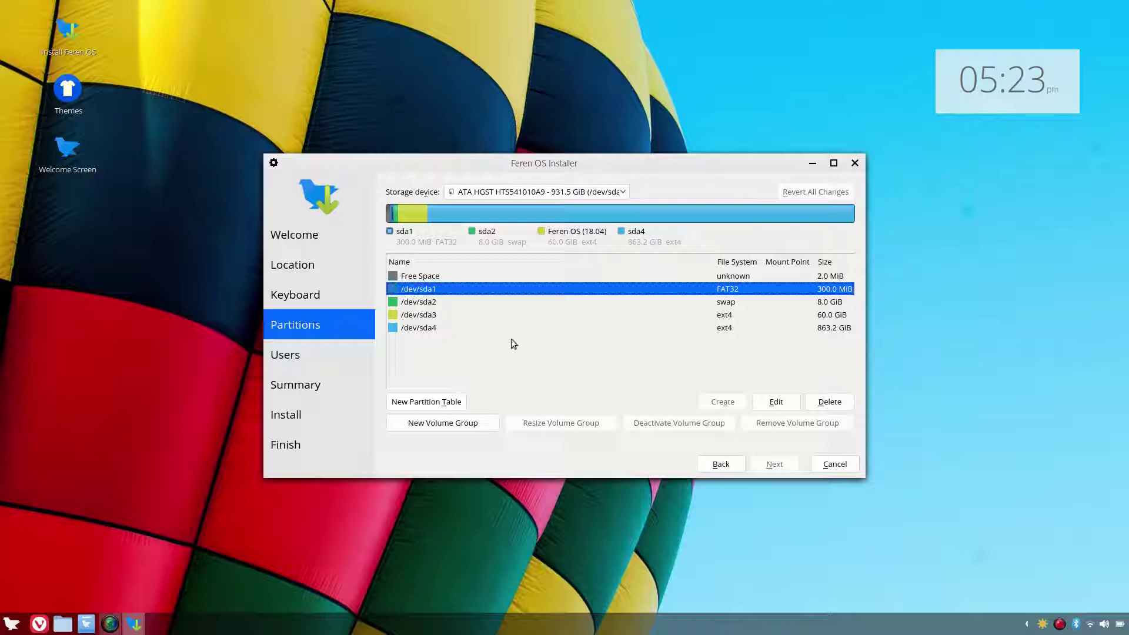
pyautogui.click(828, 403)
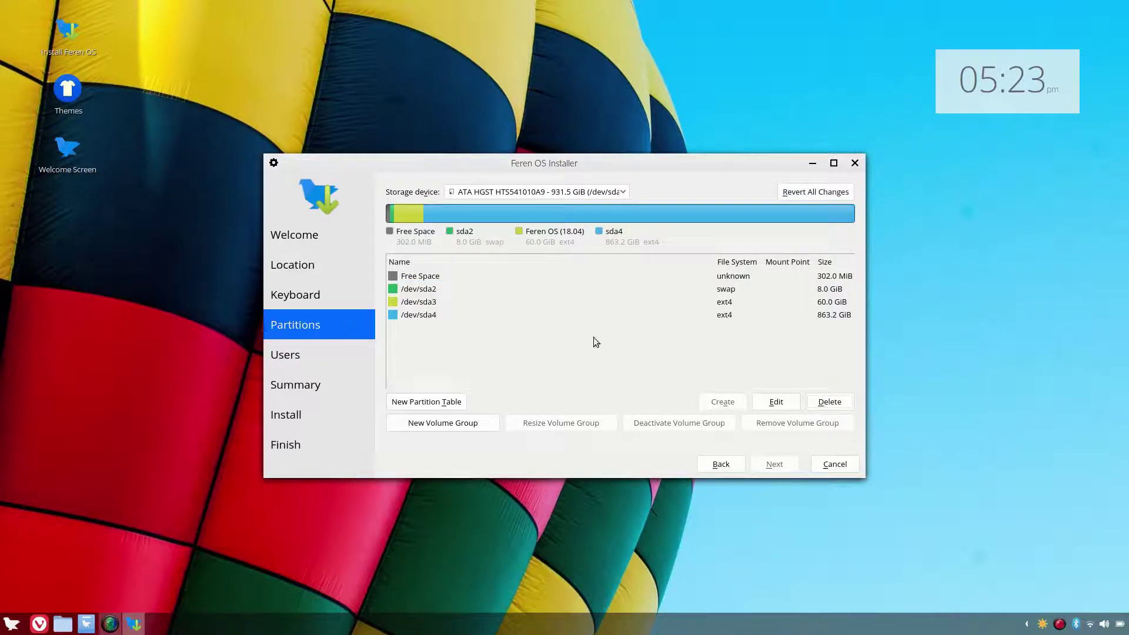
pyautogui.click(426, 293)
pyautogui.click(828, 402)
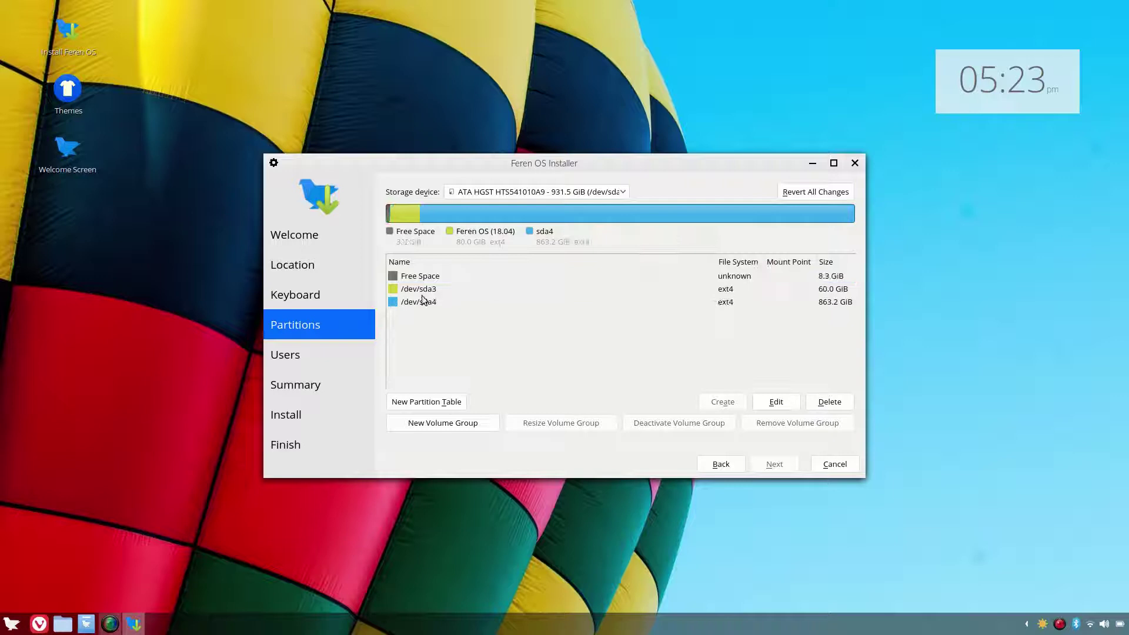
pyautogui.click(418, 298)
pyautogui.click(419, 288)
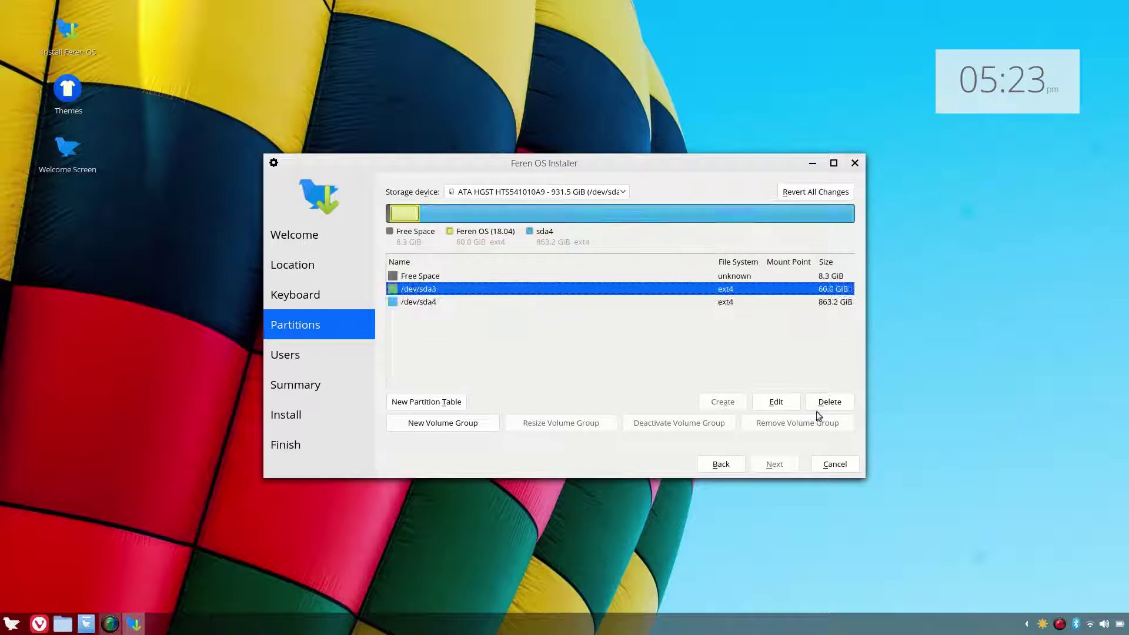
pyautogui.click(825, 405)
pyautogui.click(420, 290)
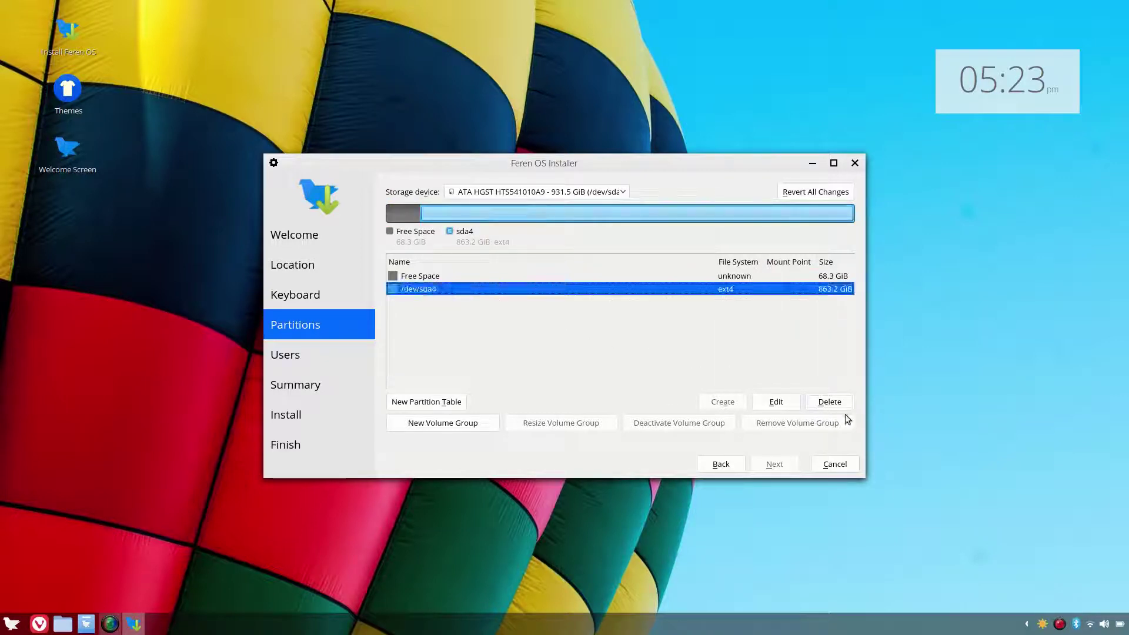
pyautogui.click(829, 404)
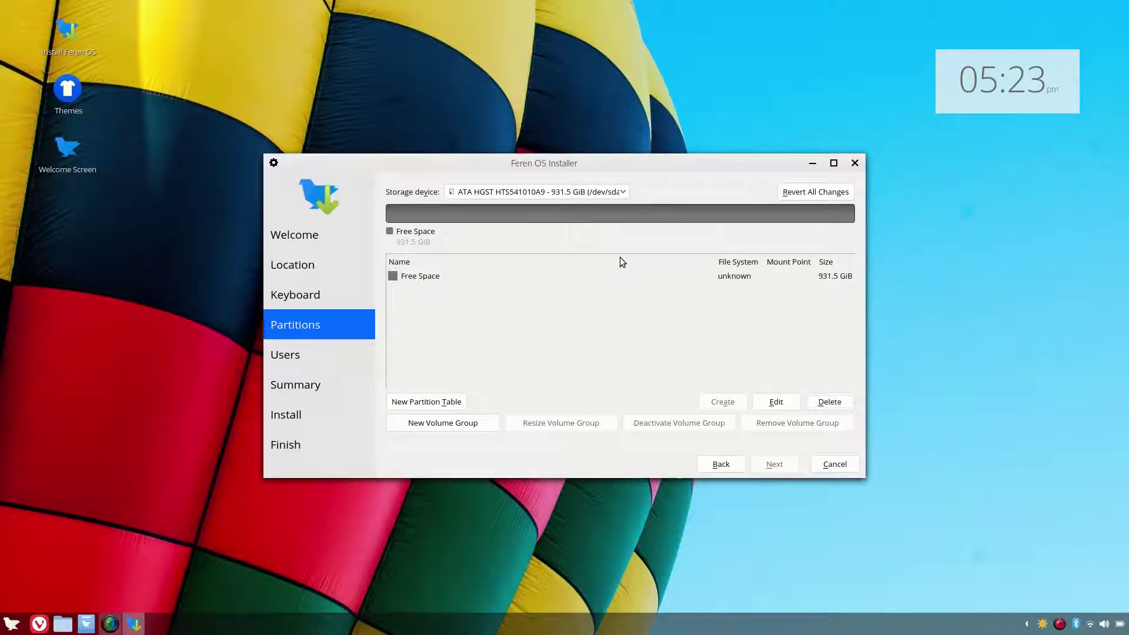
pyautogui.click(430, 281)
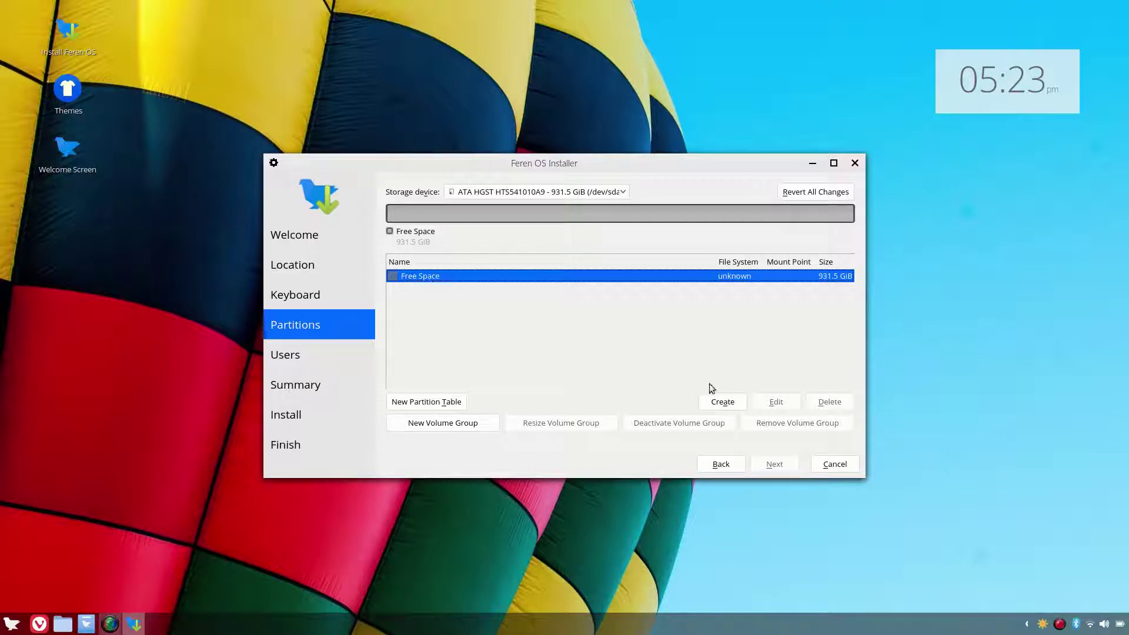
# - Create a 512 MiB fat32 partition with boot and esp flags, mounted at /boot/efi
pyautogui.click(721, 402)
pyautogui.hotkey('ctrl', 'a')
pyautogui.write('512')
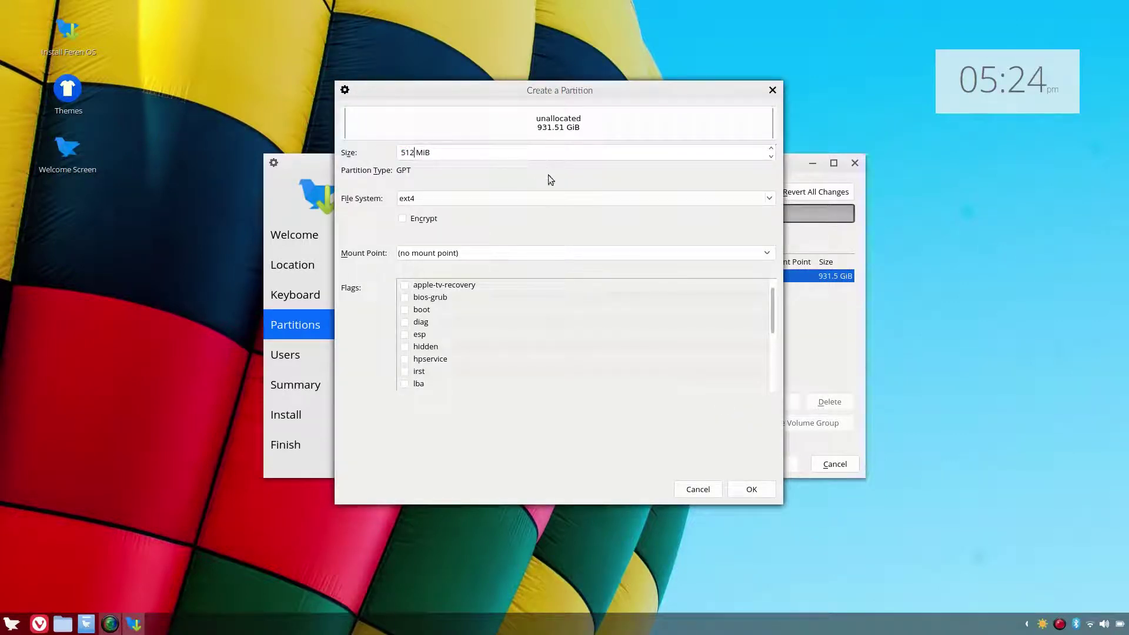
pyautogui.click(766, 198)
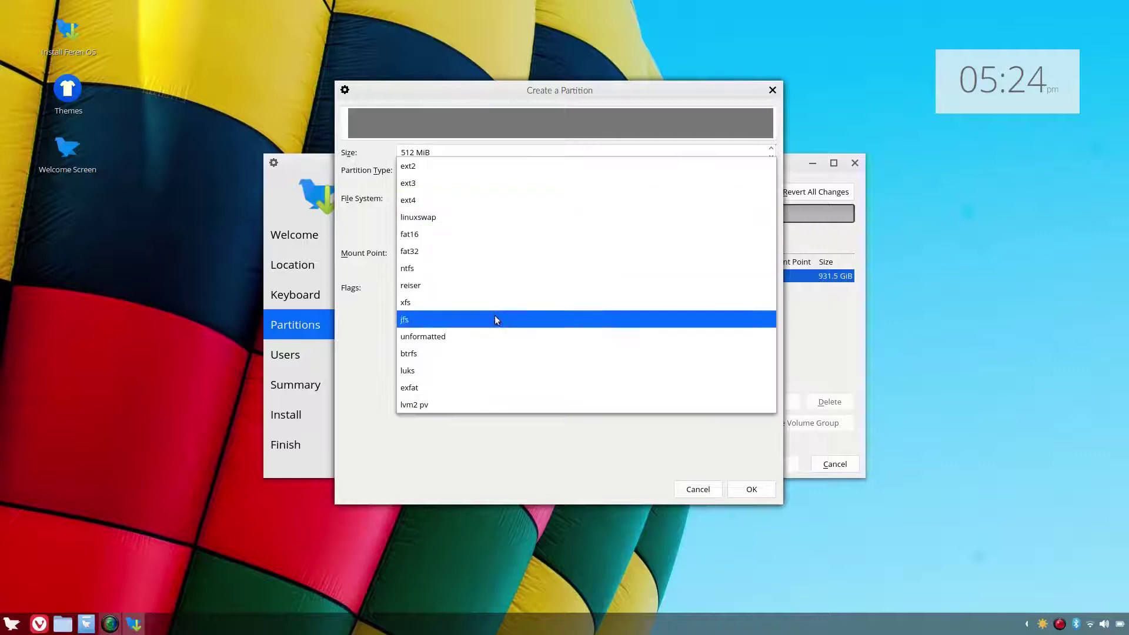
pyautogui.click(438, 255)
pyautogui.click(404, 293)
pyautogui.click(405, 317)
pyautogui.click(766, 238)
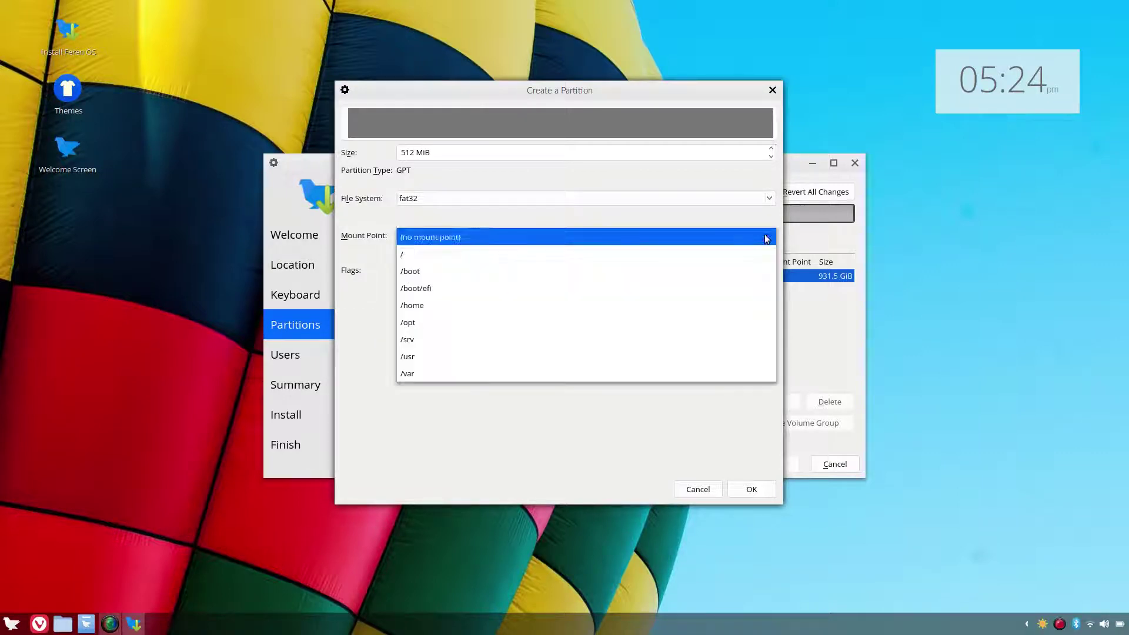
pyautogui.click(502, 294)
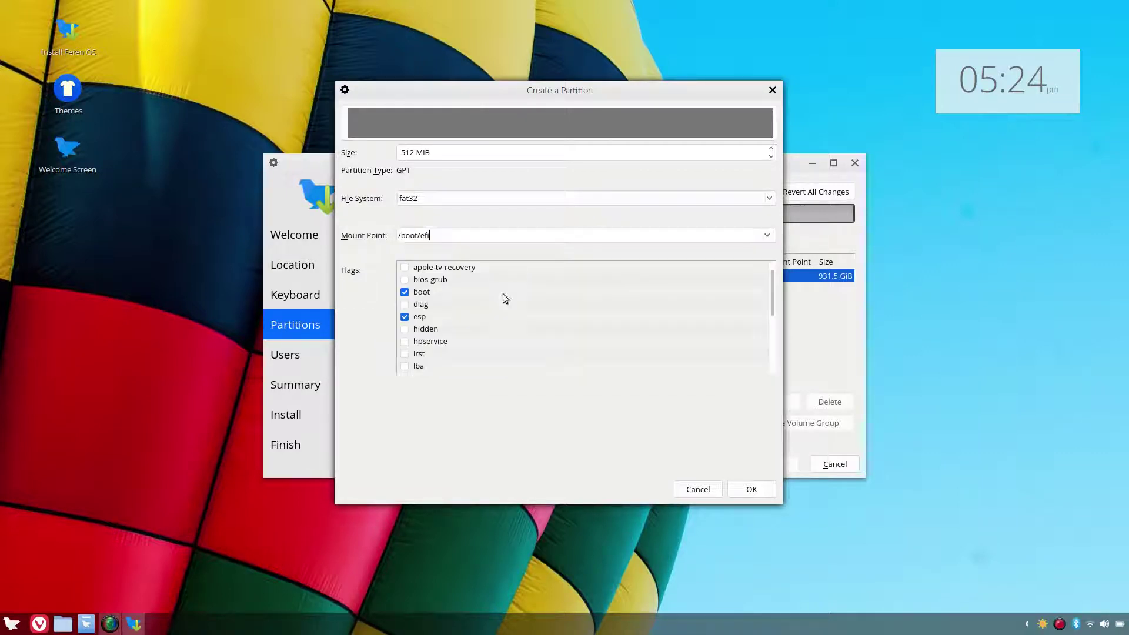
pyautogui.click(752, 488)
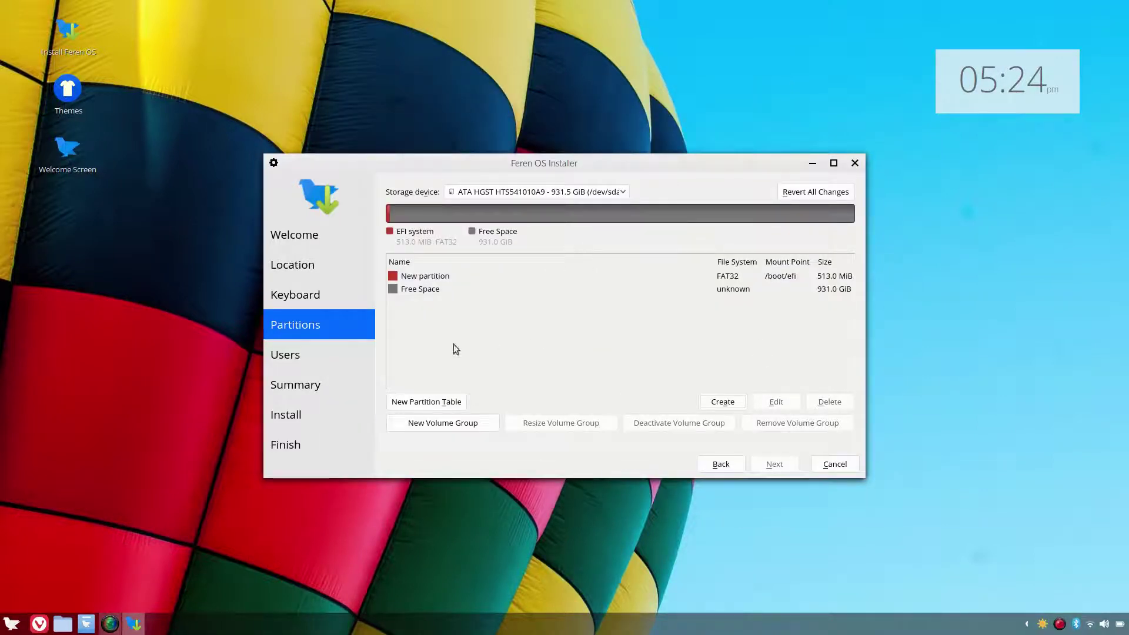
# - Create an 8192 MiB linuxswap partition in the remaining free space
pyautogui.click(424, 291)
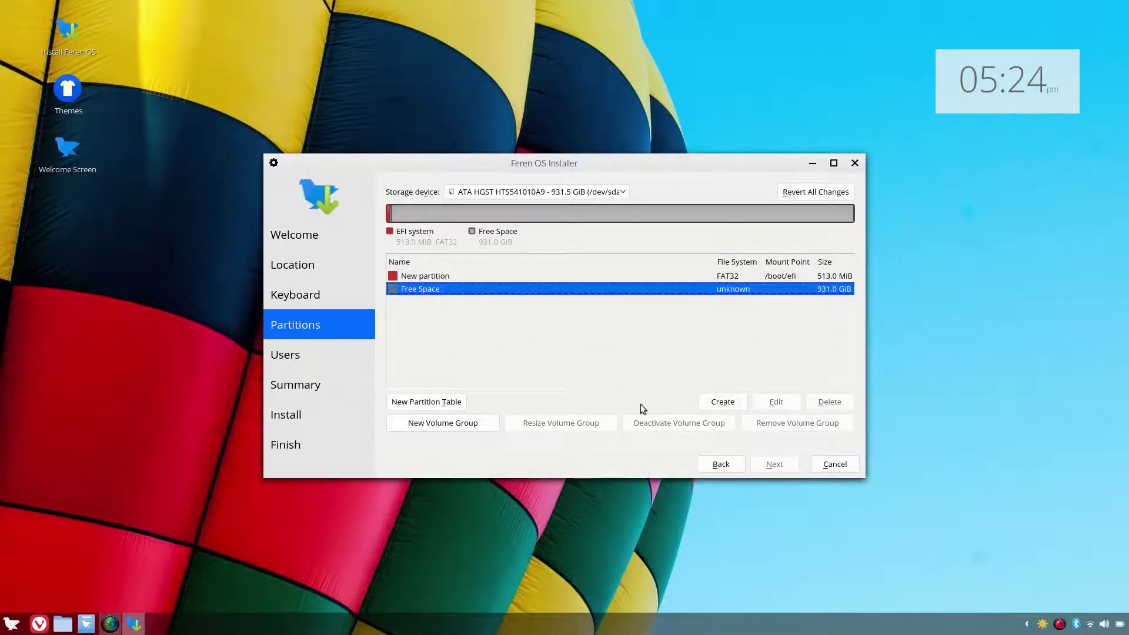
pyautogui.click(723, 401)
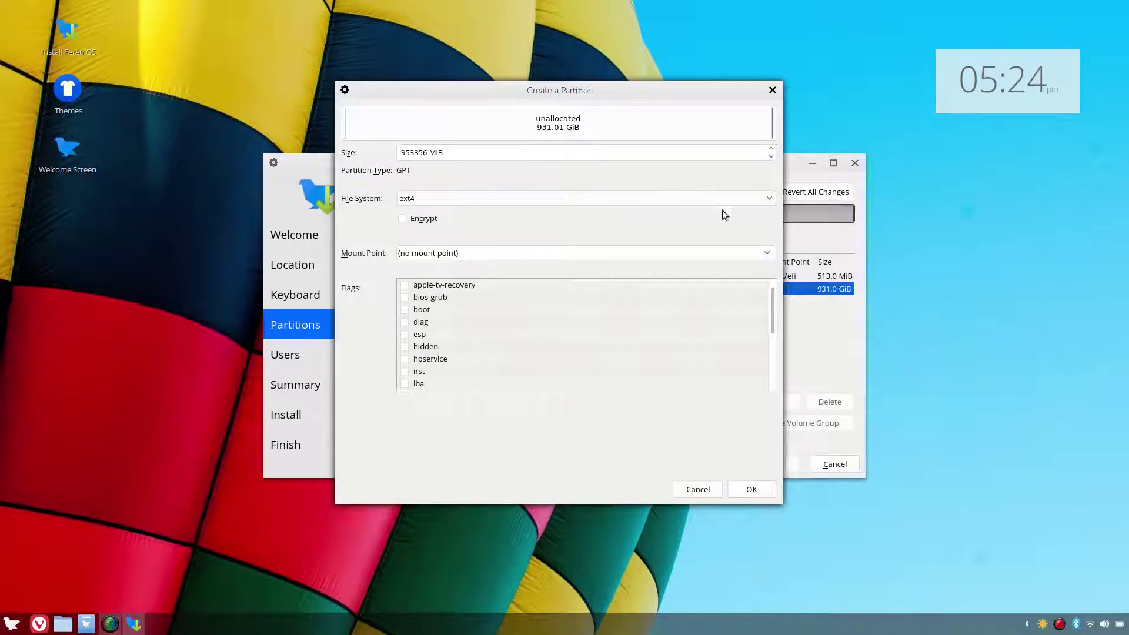
pyautogui.click(413, 158)
pyautogui.doubleClick(407, 152)
pyautogui.write('8192')
pyautogui.click(769, 199)
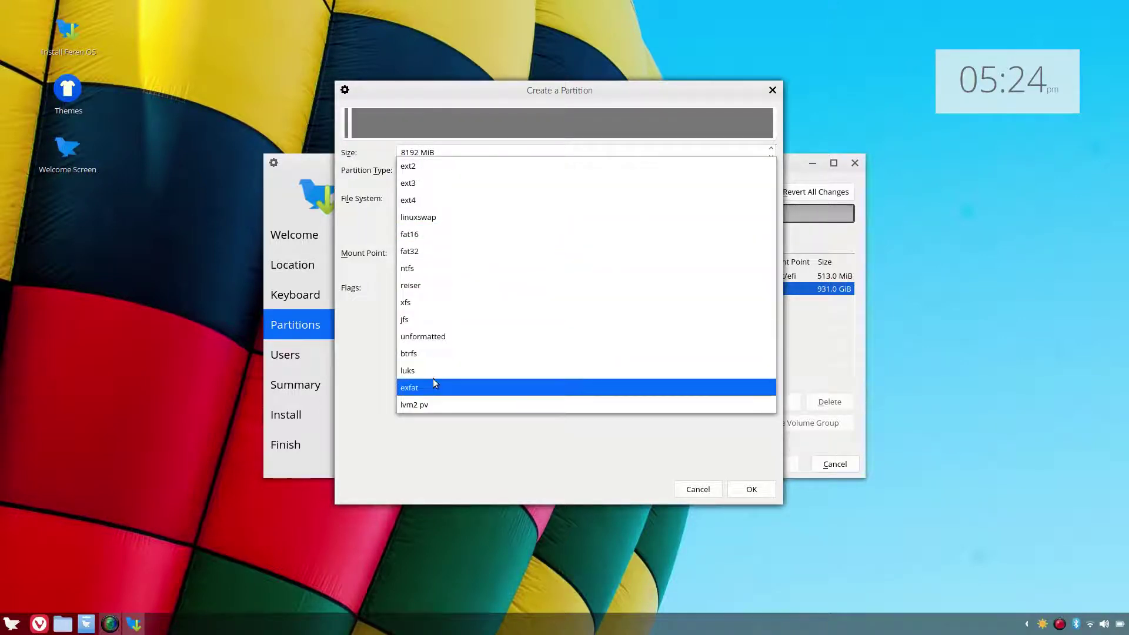
pyautogui.click(426, 217)
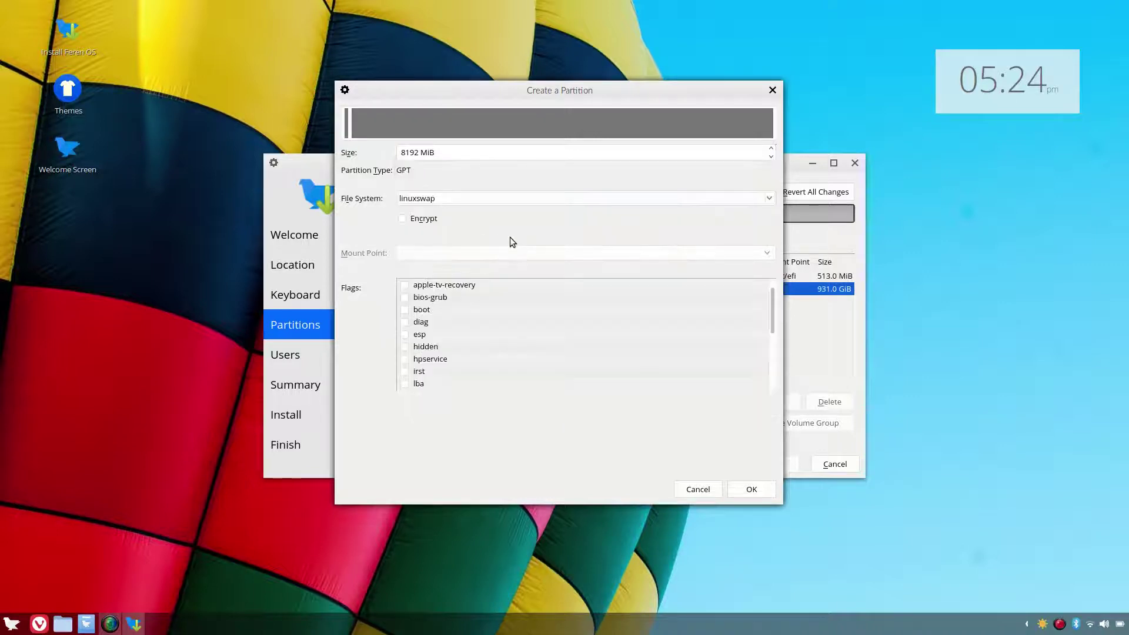
pyautogui.click(768, 491)
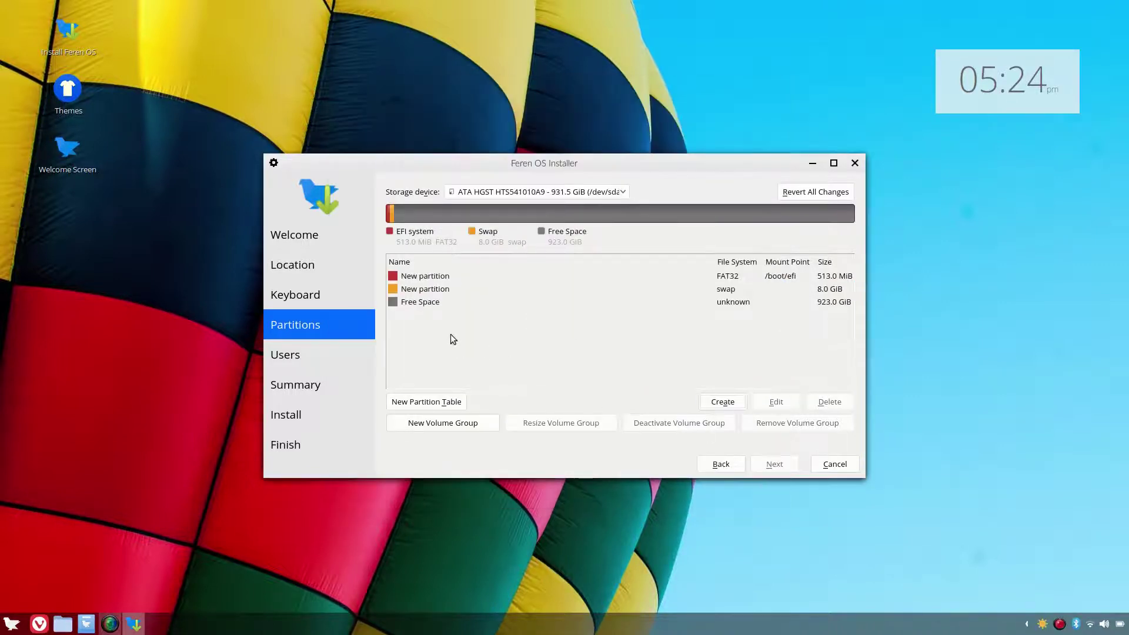
# - Create a 61440 MiB ext4 partition mounted at / in the free space
pyautogui.click(417, 303)
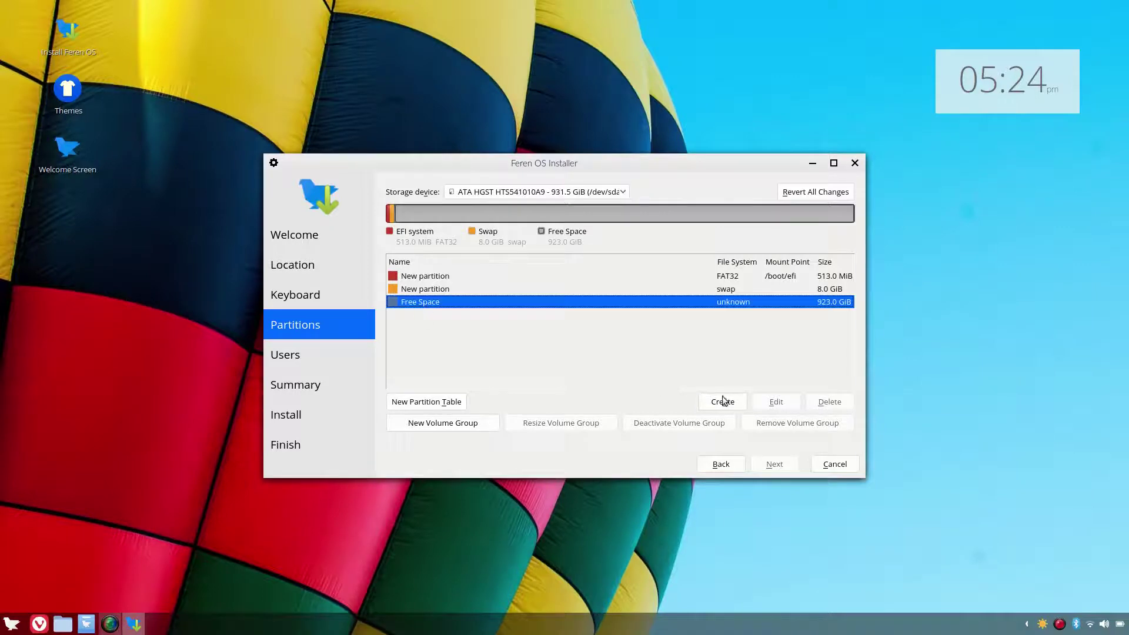
pyautogui.click(727, 402)
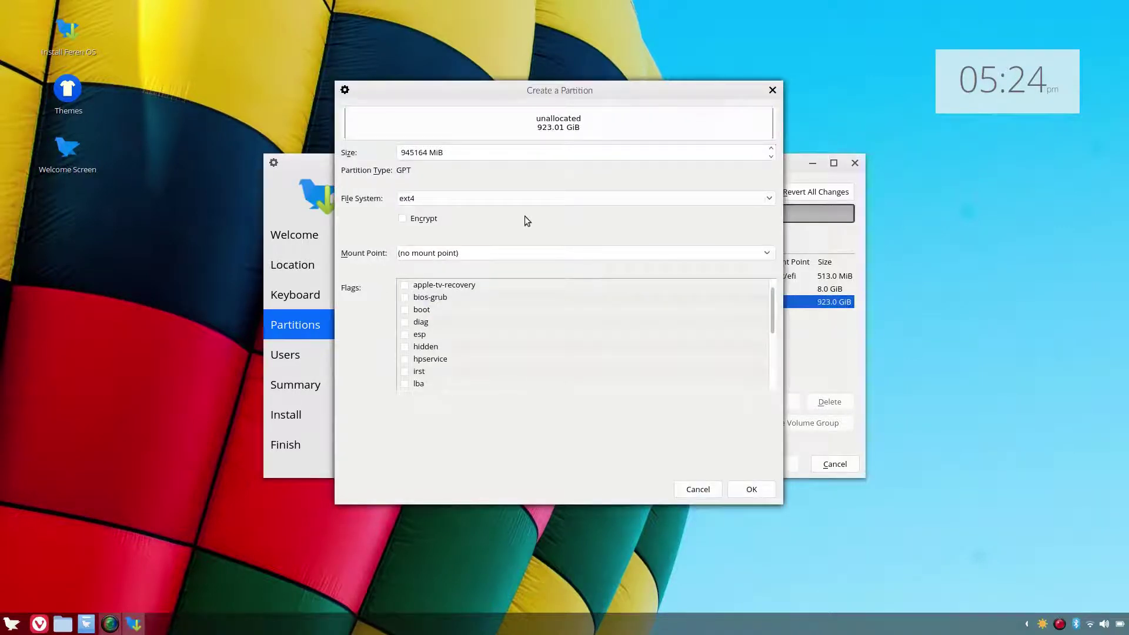
pyautogui.doubleClick(411, 152)
pyautogui.write('61440')
pyautogui.click(766, 254)
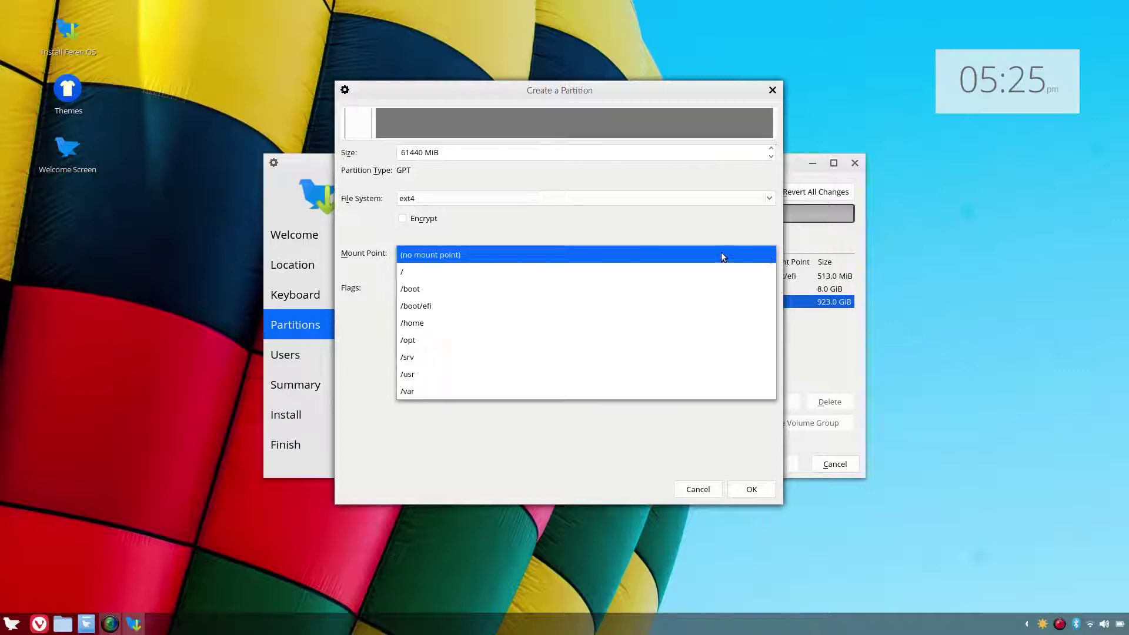
pyautogui.click(413, 268)
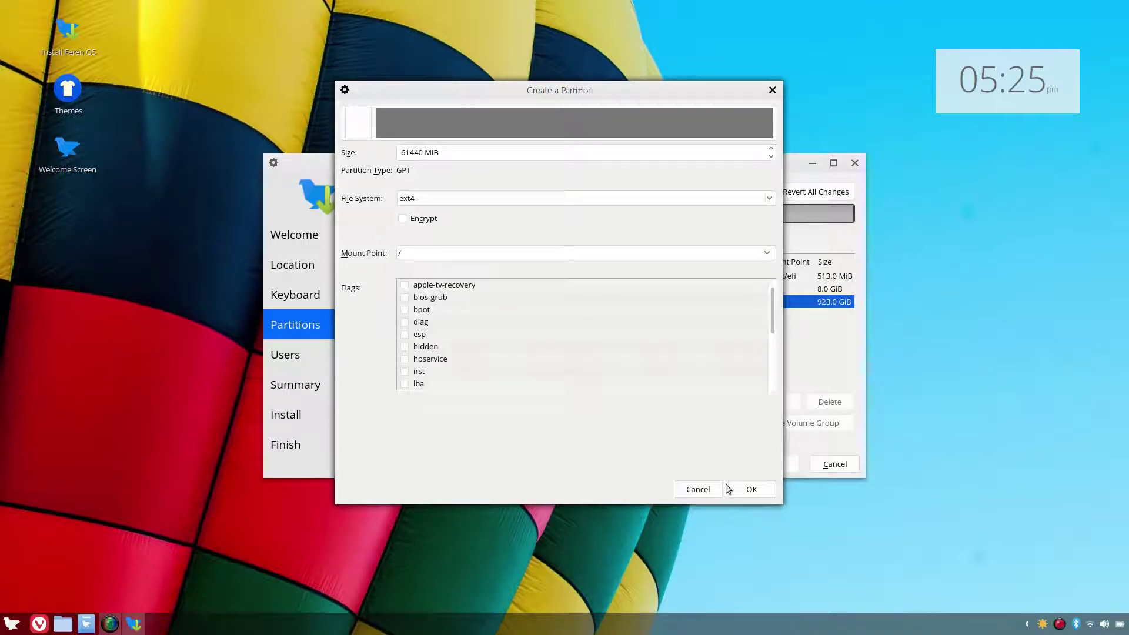
pyautogui.click(744, 488)
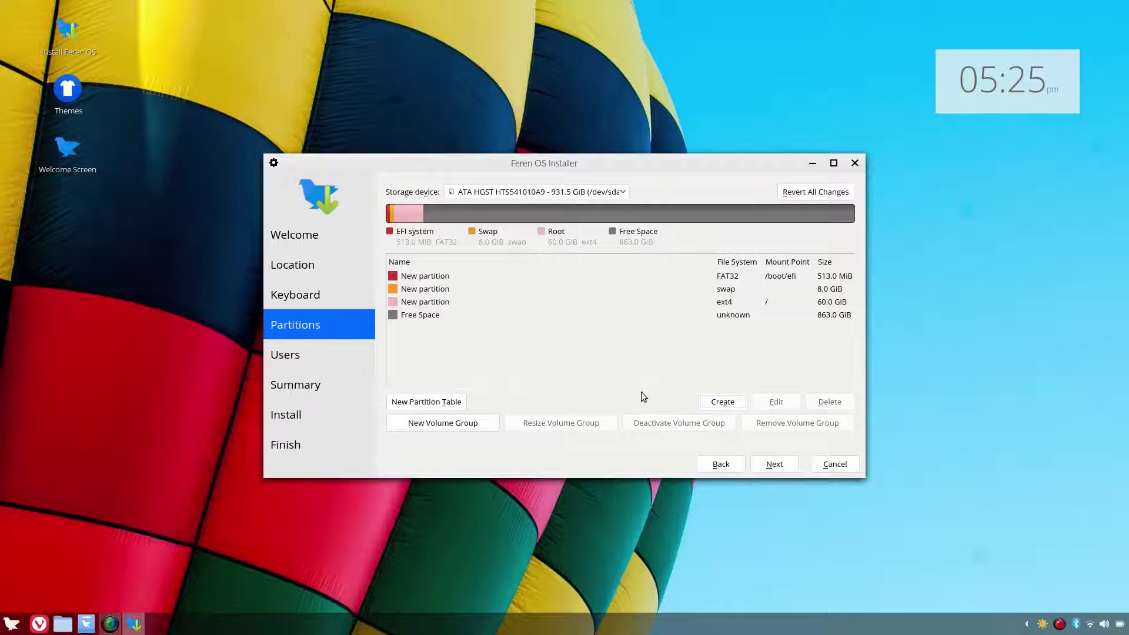
# - Create an 883724 MiB ext4 partition filling the leftover space, with no mount point
pyautogui.doubleClick(421, 315)
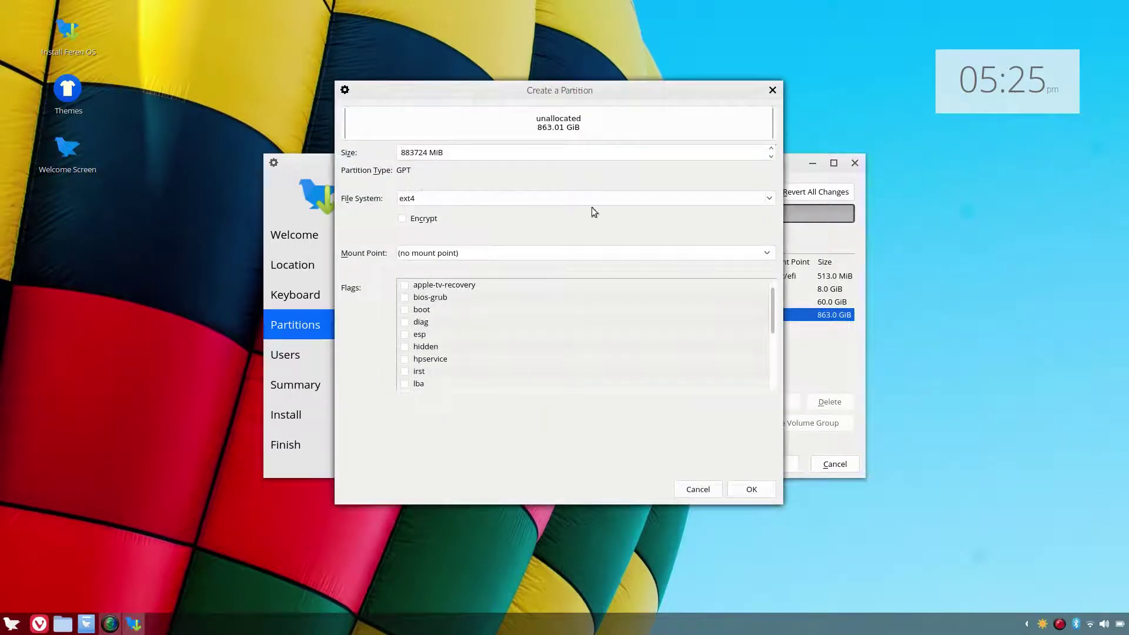
pyautogui.click(767, 253)
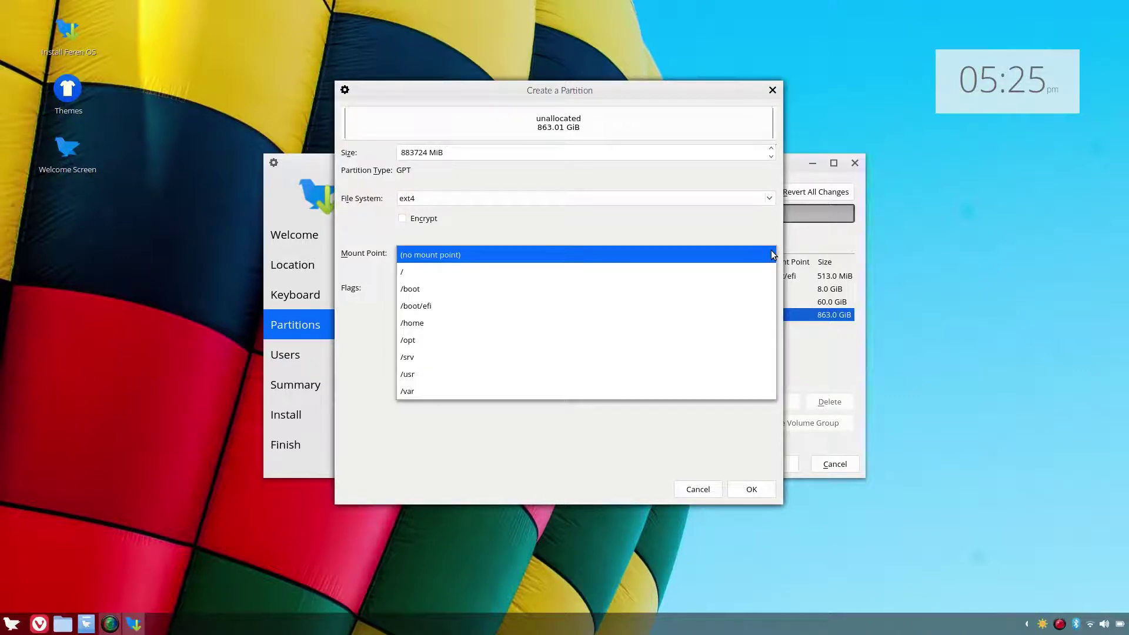
pyautogui.click(773, 255)
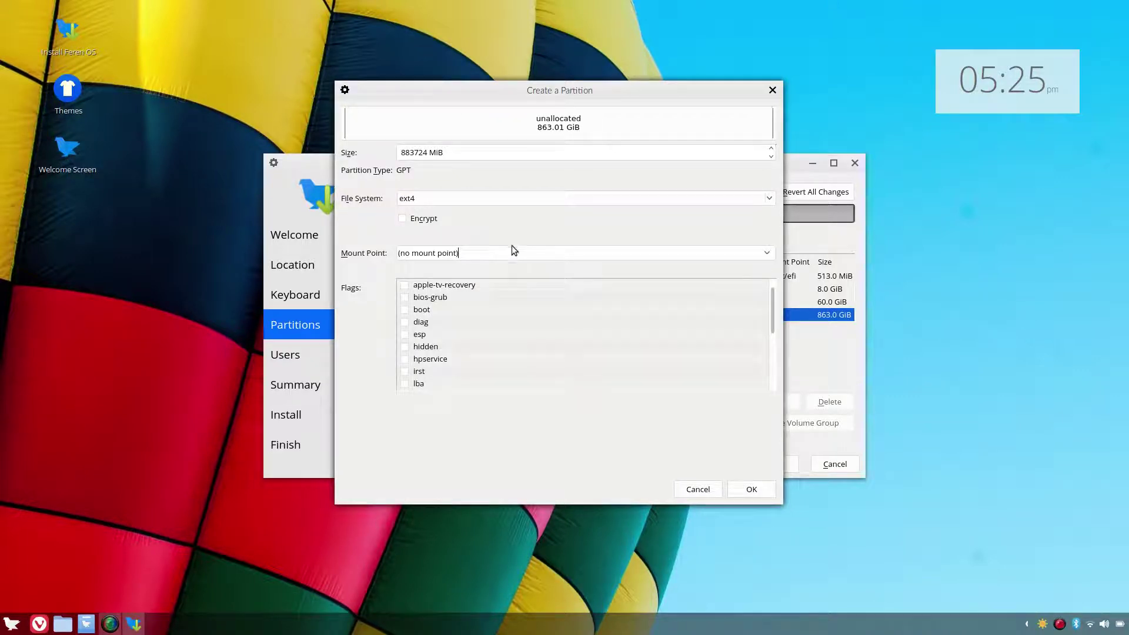
pyautogui.click(758, 490)
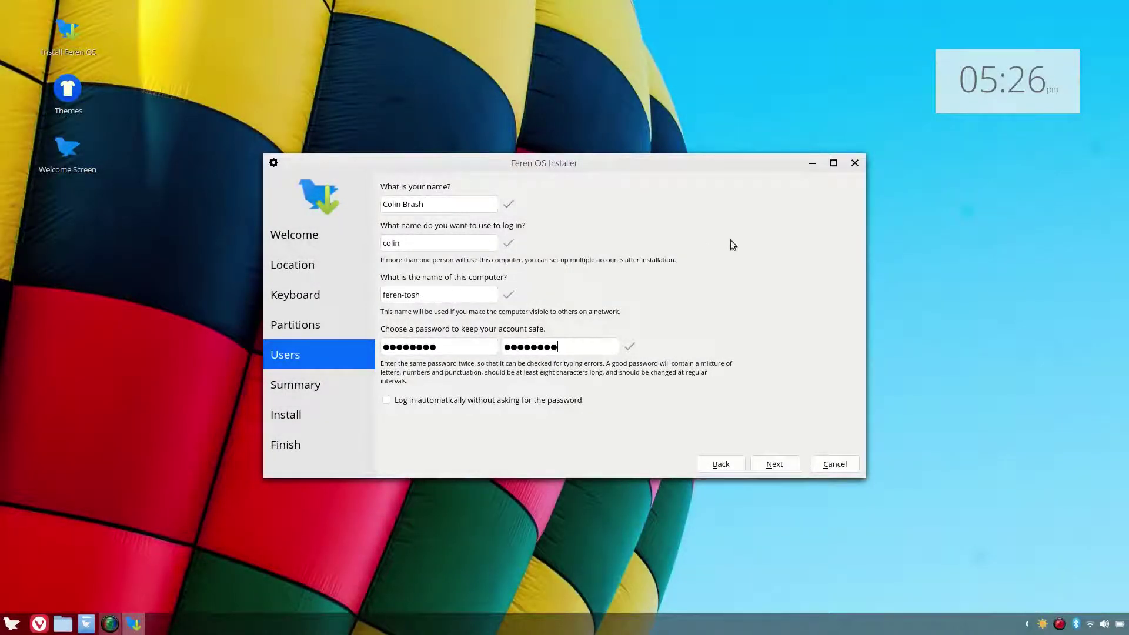
# - Open and then dismiss the installer window's options menu
pyautogui.click(274, 163)
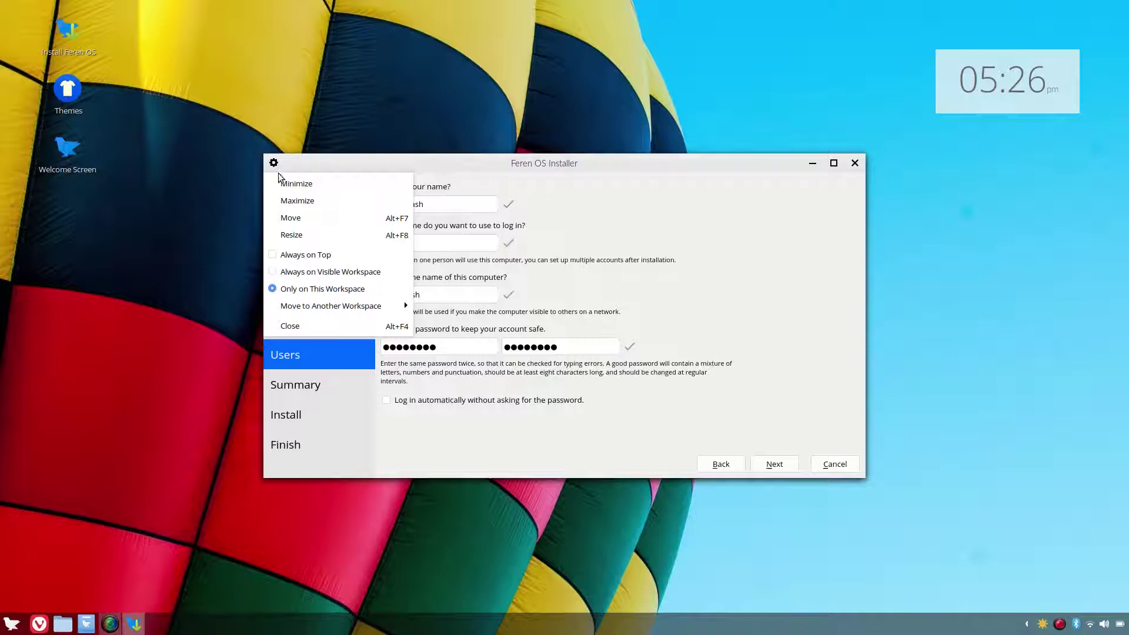
pyautogui.click(509, 157)
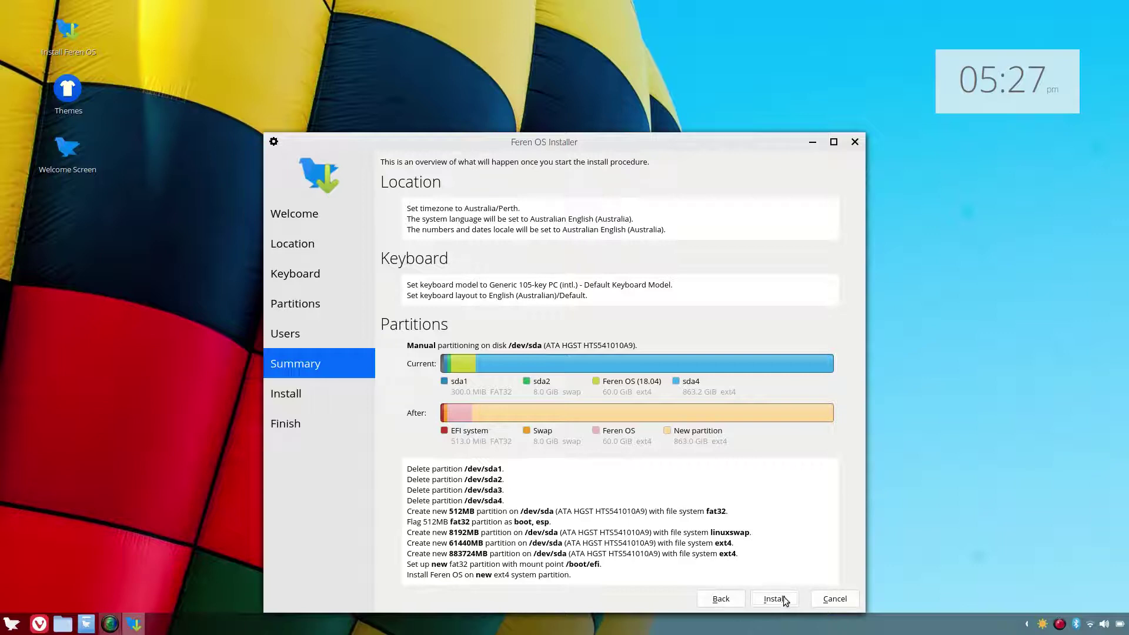
# - Install Feren OS with the planned disk changes and untick Restart now when done
pyautogui.click(784, 598)
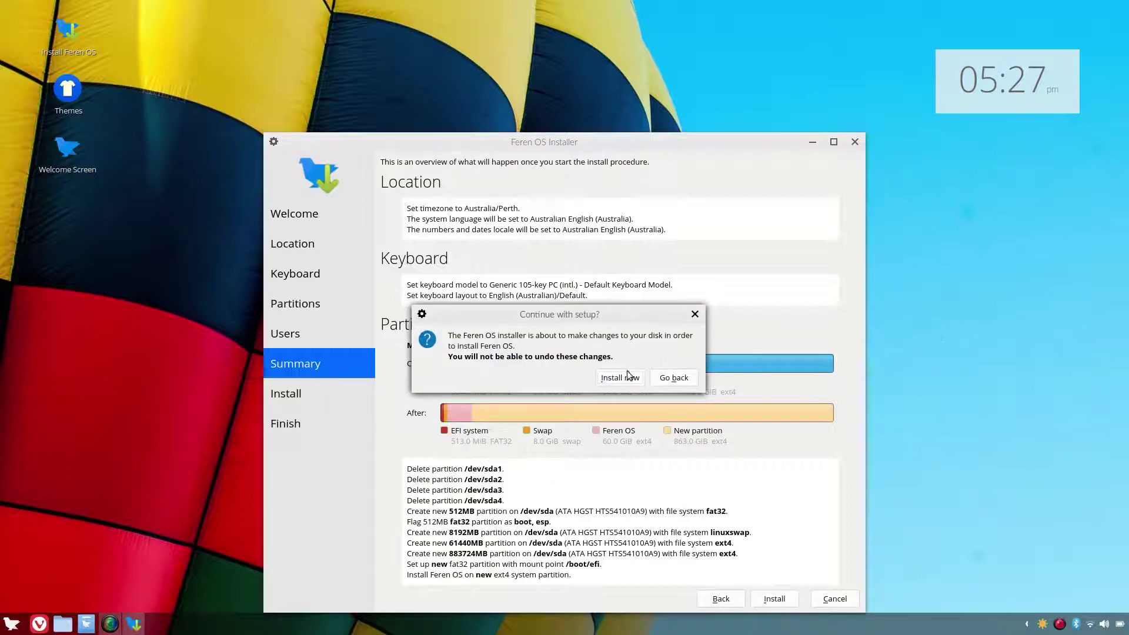
pyautogui.click(623, 377)
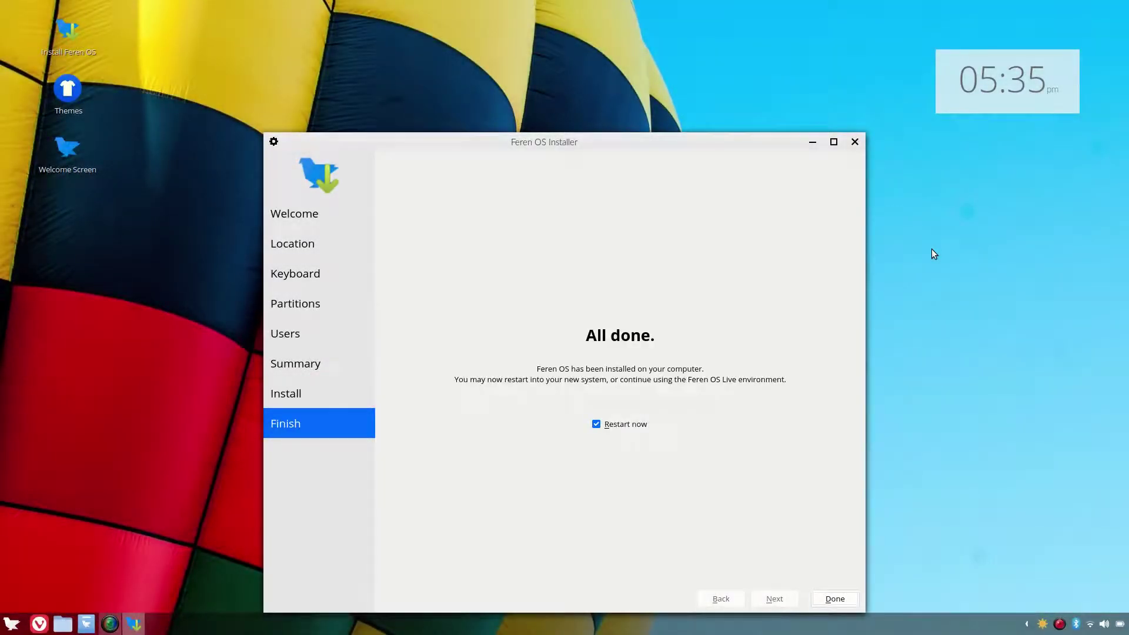
pyautogui.click(595, 423)
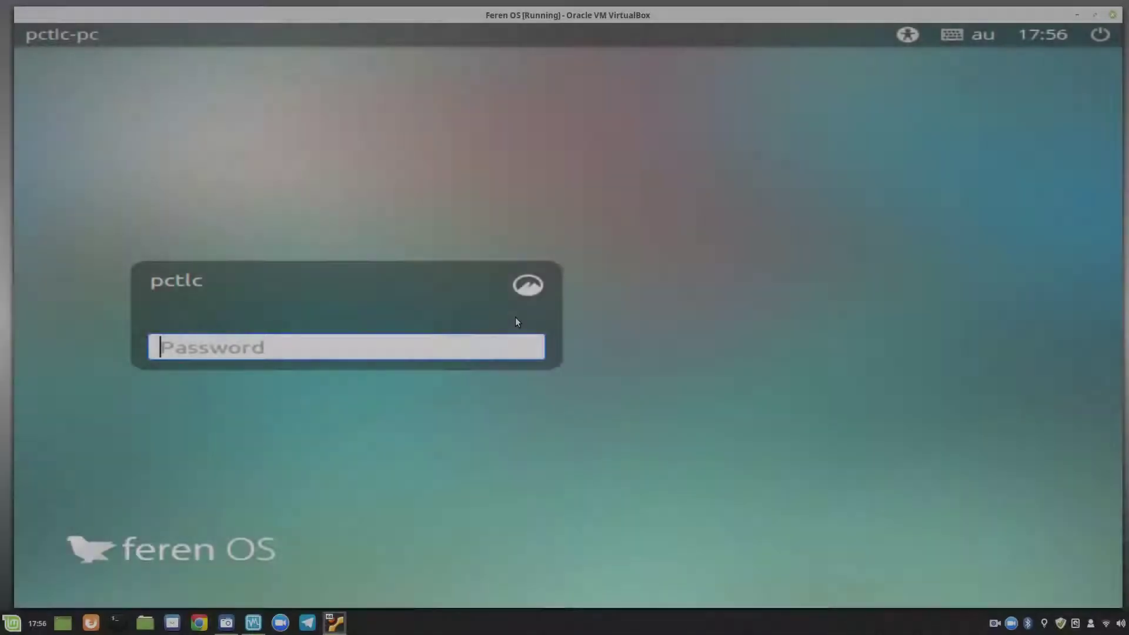
# - Enter the account password on the VM login screen
pyautogui.write('******')
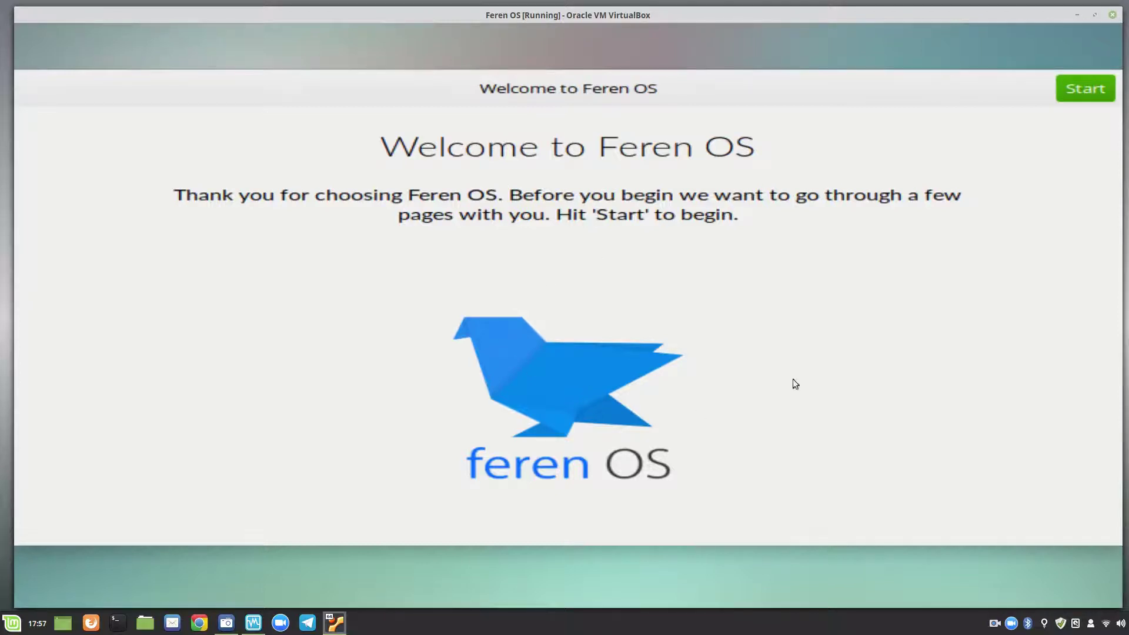
# - Install the restricted codecs, authenticating with the account password, then go to layout selection
pyautogui.click(1072, 95)
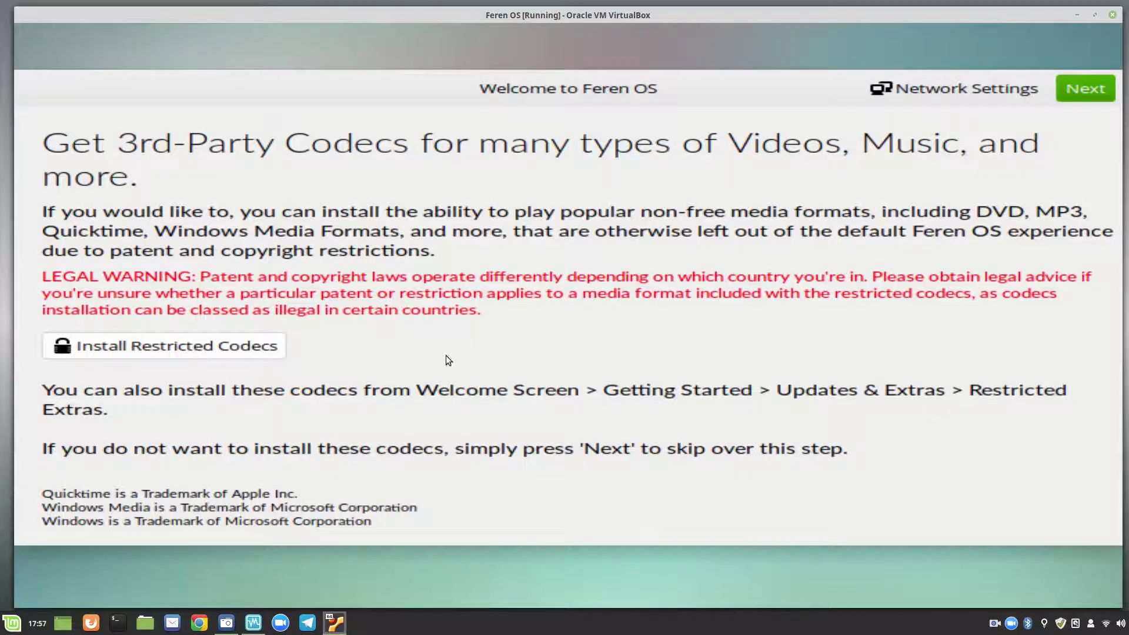
pyautogui.click(204, 347)
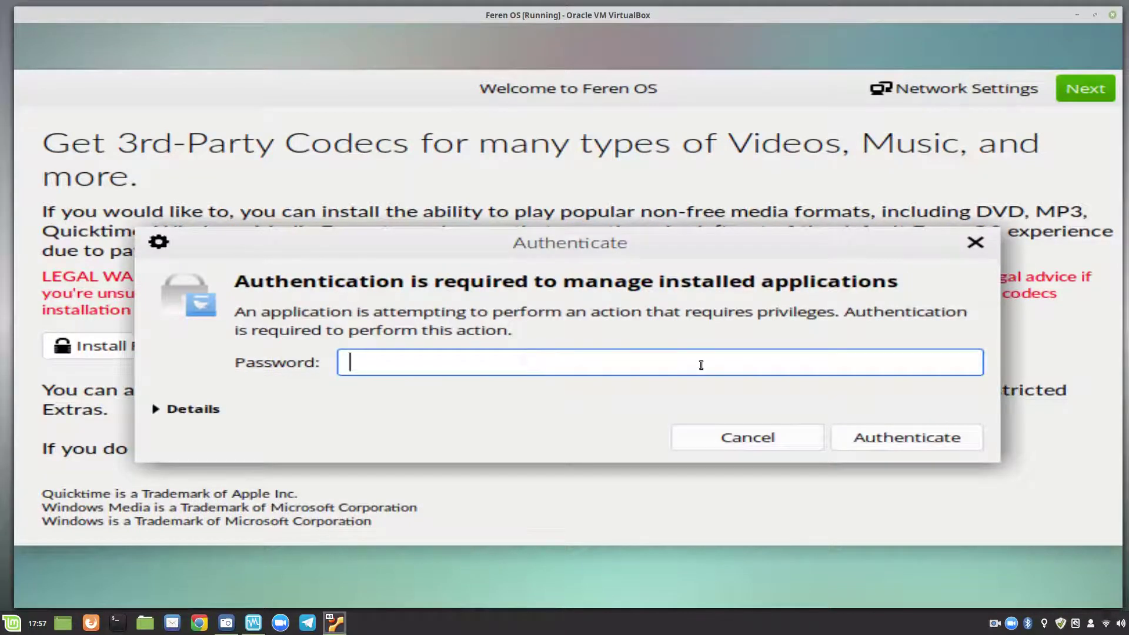
pyautogui.write('••••••')
pyautogui.press('Return')
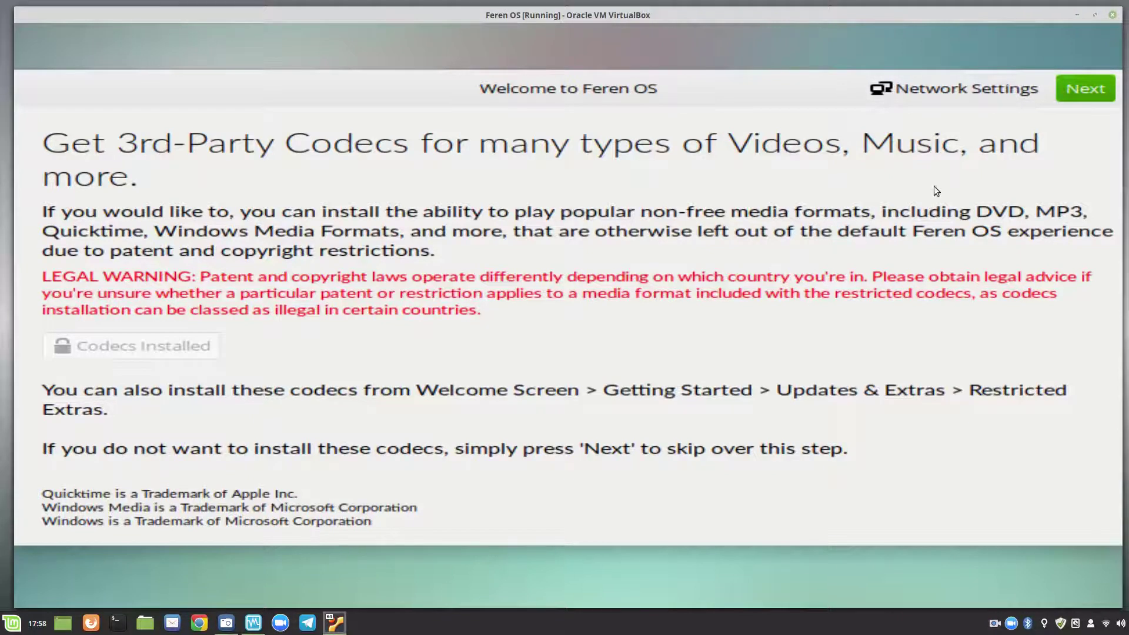
pyautogui.click(1087, 87)
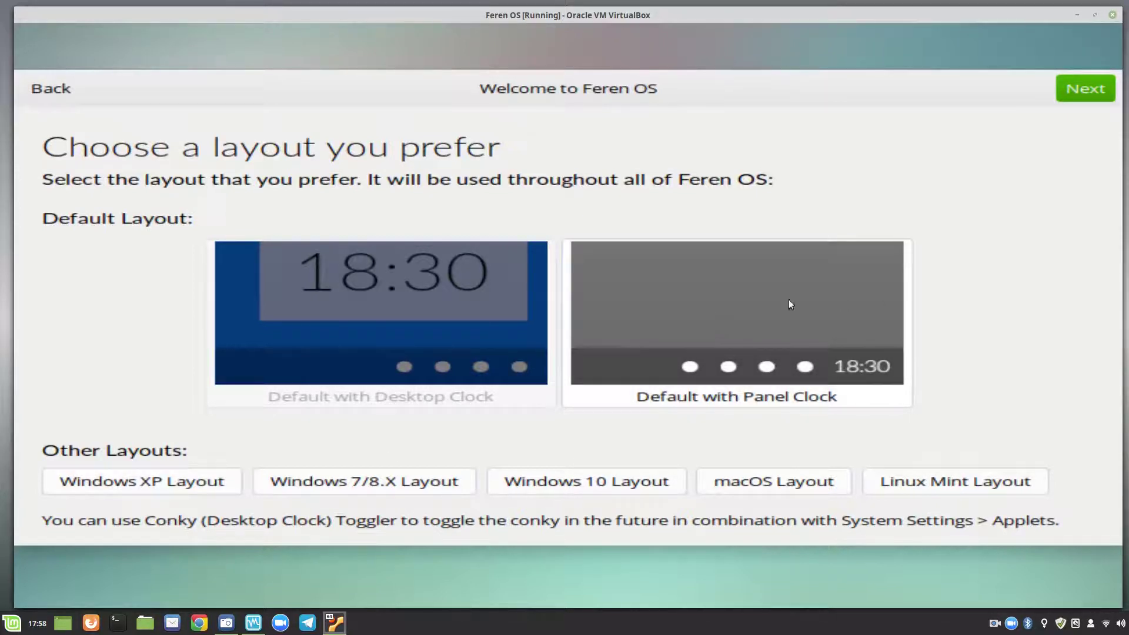
# - Try Default with Panel Clock, settle on the Windows 7/8.X Layout, then go to theme settings
pyautogui.click(710, 313)
pyautogui.click(861, 404)
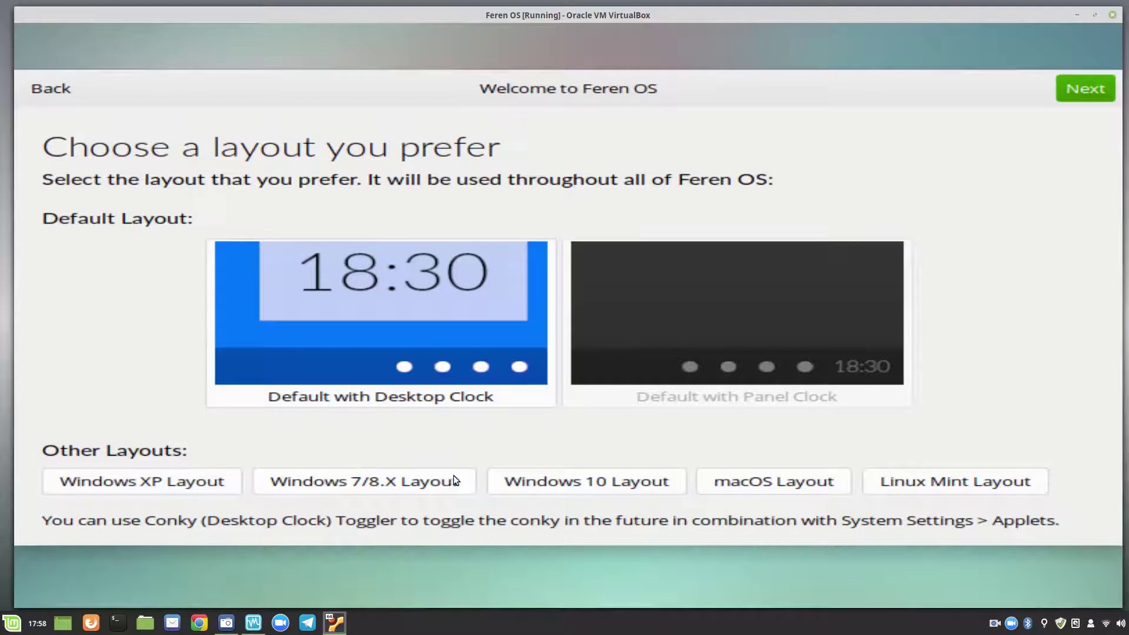
pyautogui.click(369, 482)
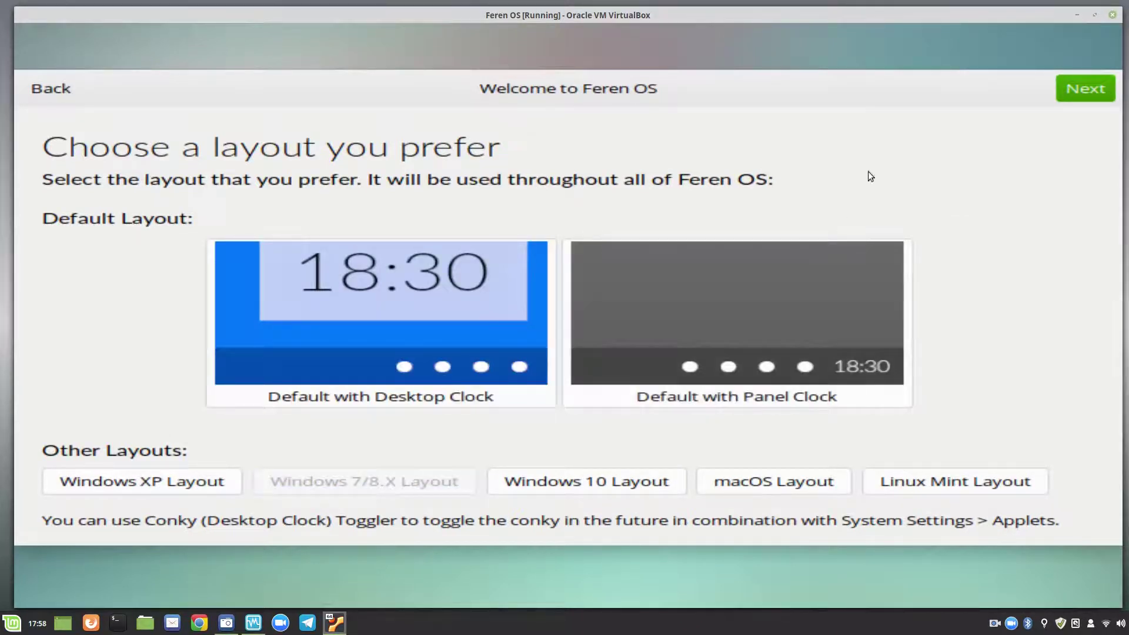
pyautogui.click(1074, 94)
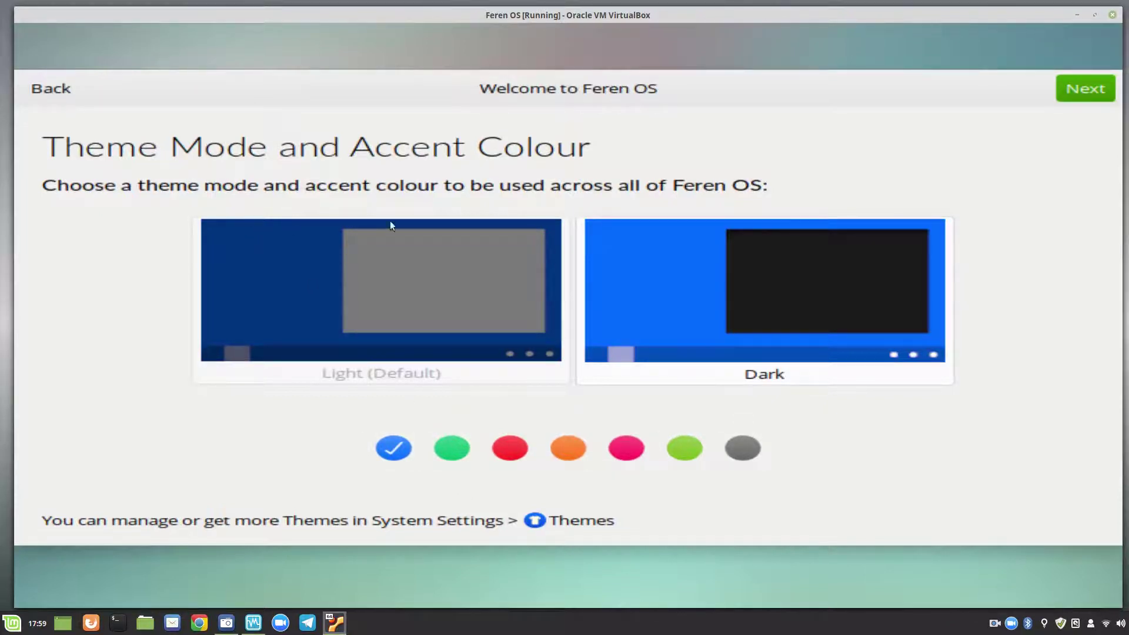
# - Choose the Dark theme mode and advance to the Animations page
pyautogui.click(770, 306)
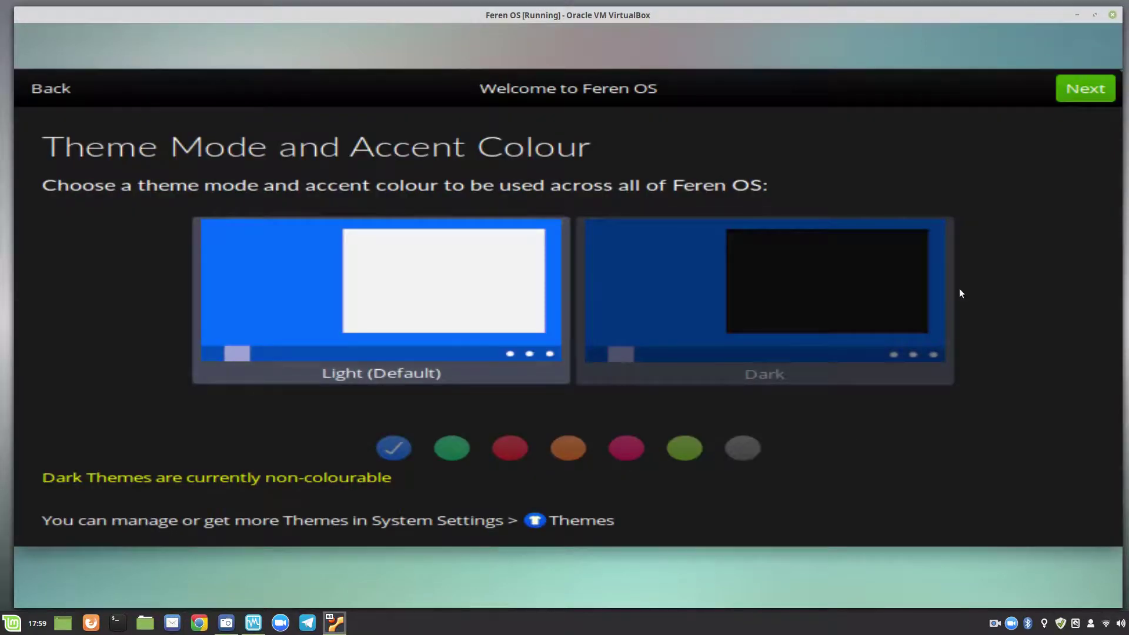
pyautogui.click(1068, 92)
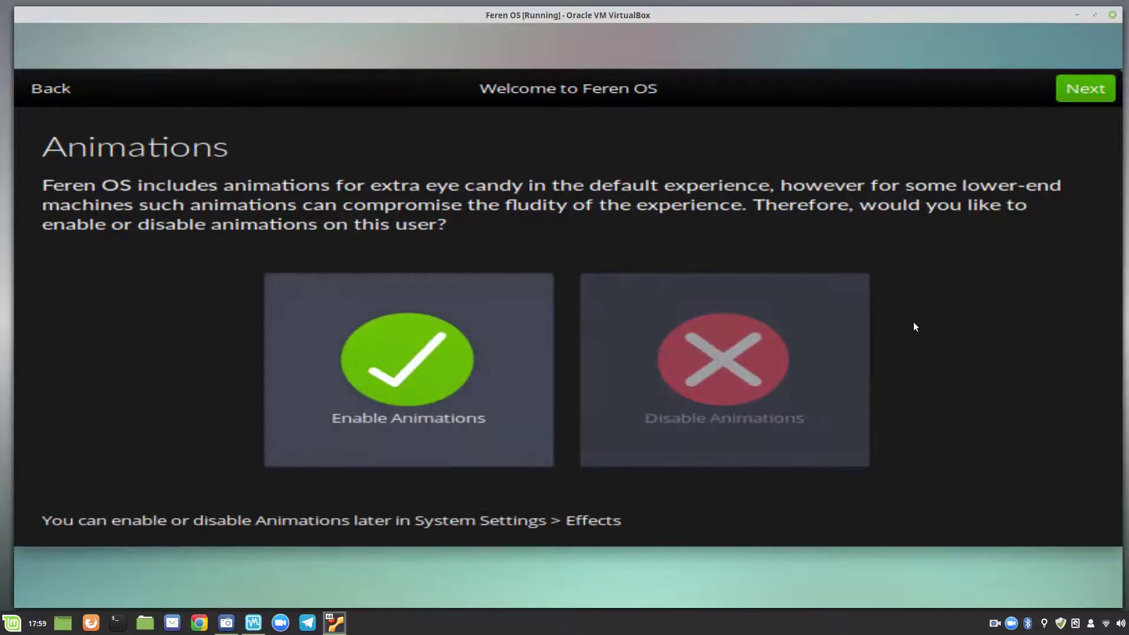
# - Move past the Animations and thank-you pages to finish setup on the desktop
pyautogui.click(1089, 93)
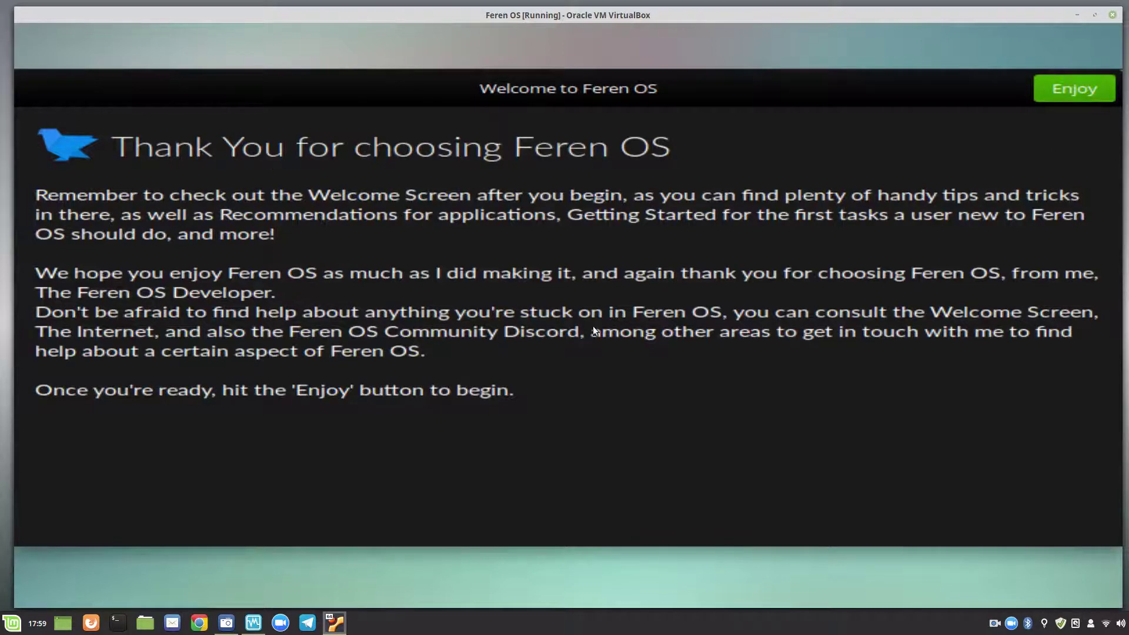
pyautogui.click(1078, 93)
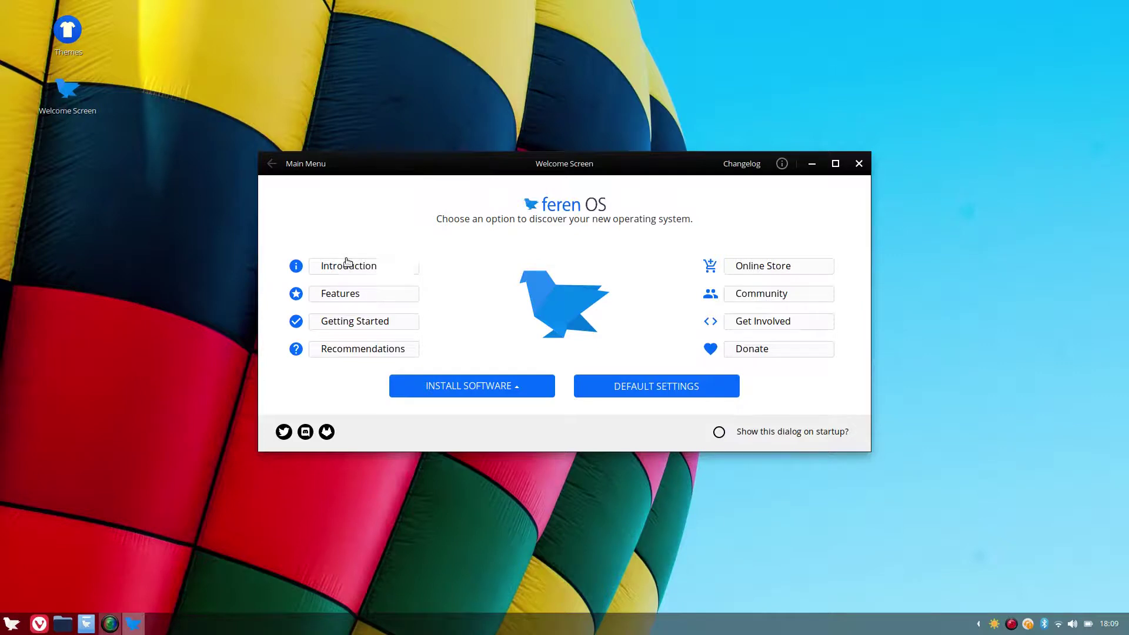
# - Skim the Features overview and return to the Welcome Screen main menu
pyautogui.click(336, 296)
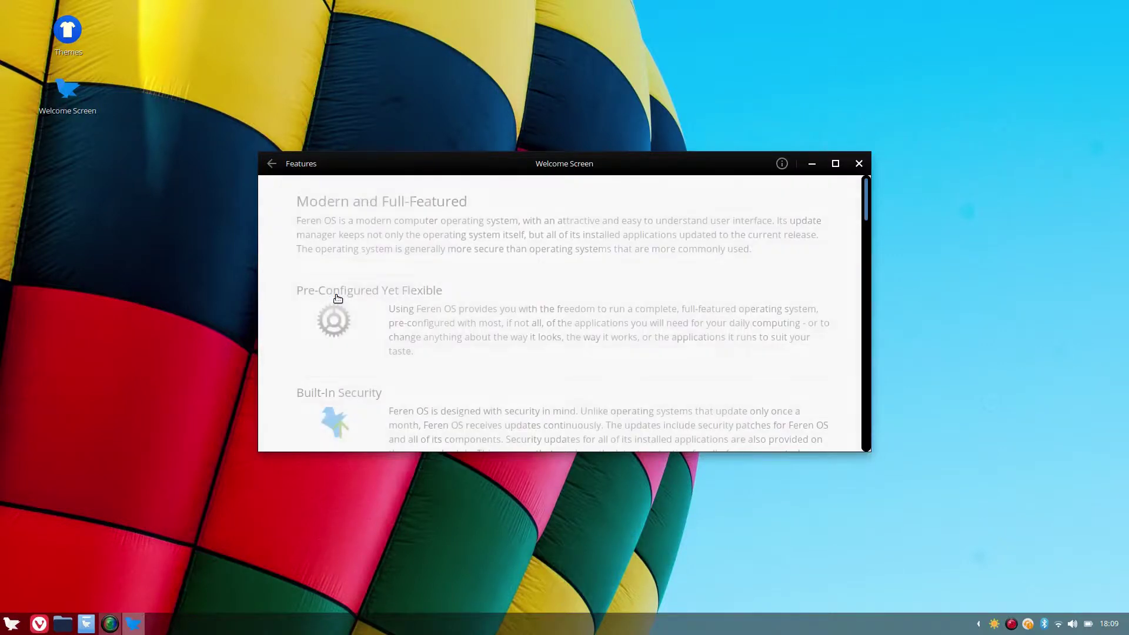
pyautogui.scroll(-3, 490, 323)
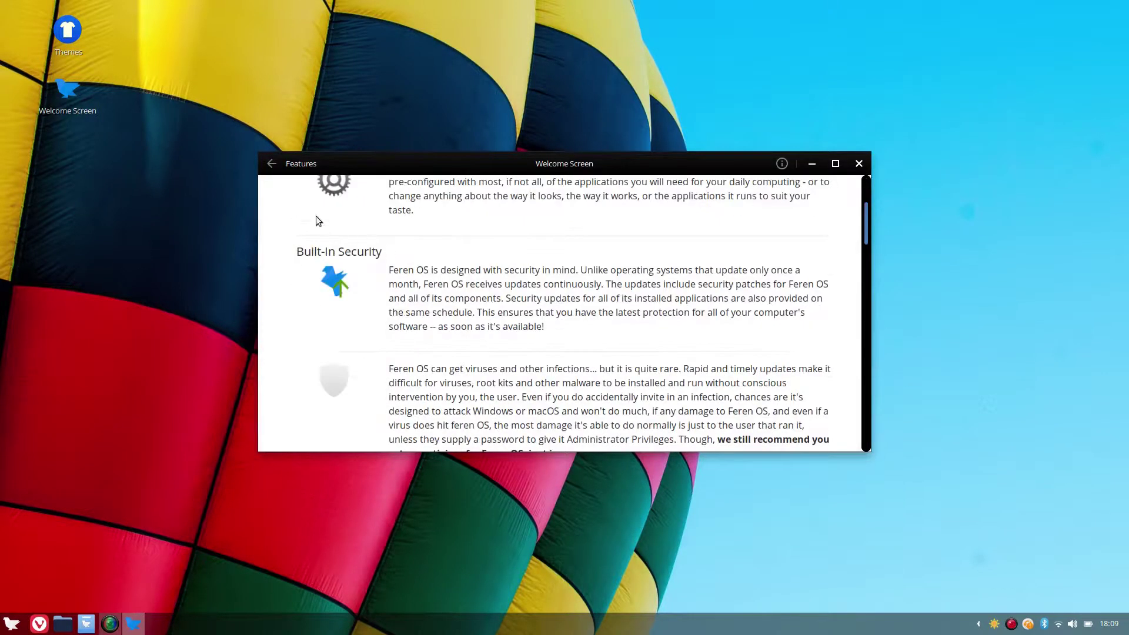
pyautogui.click(269, 166)
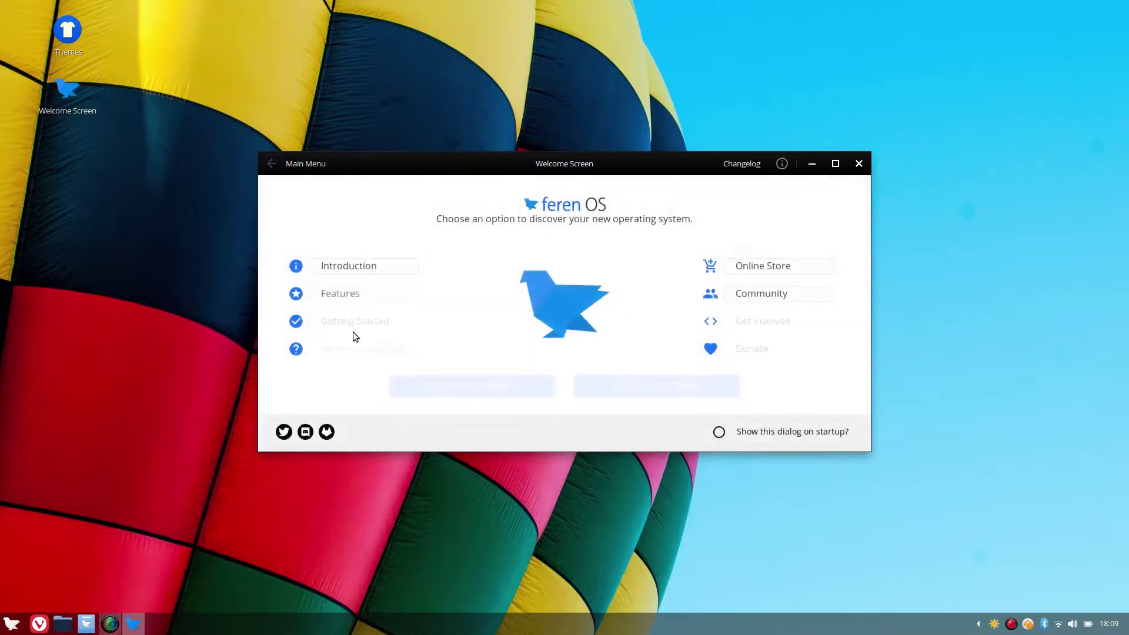
# - Read the Getting Started Customization and Keyboard Shortcuts guides, then show the topic list
pyautogui.click(367, 323)
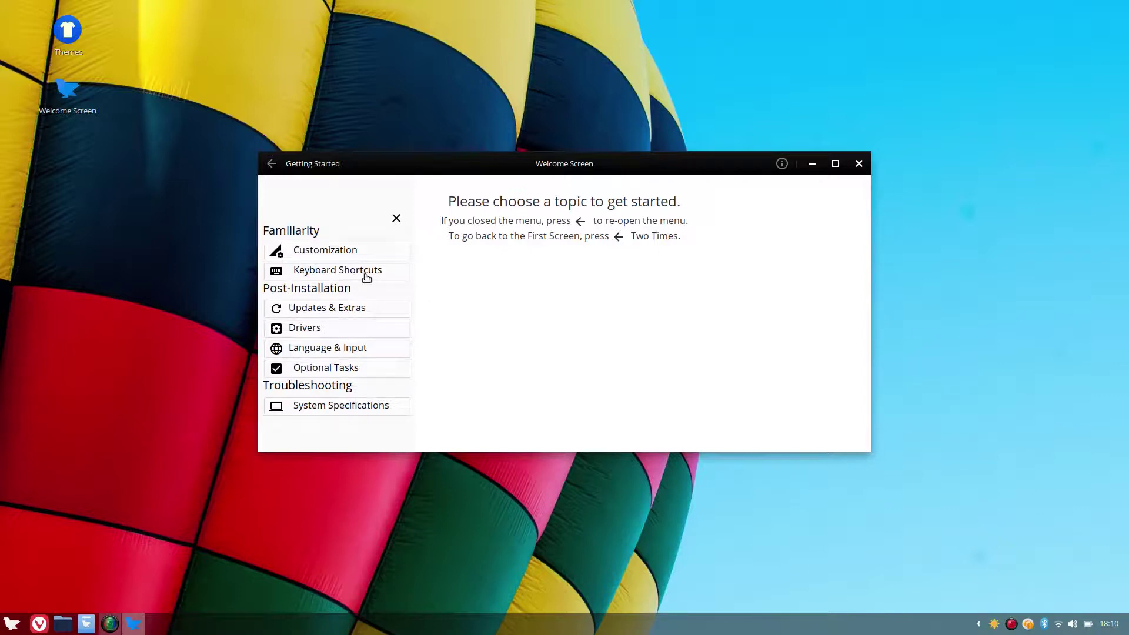
pyautogui.click(340, 249)
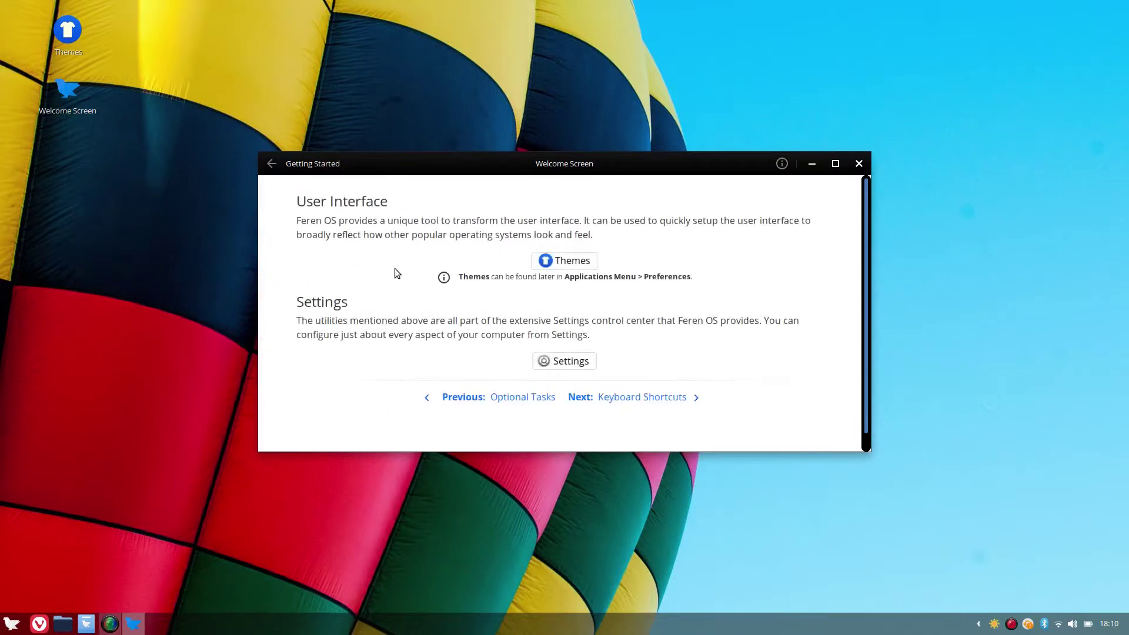
pyautogui.scroll(-1, 623, 349)
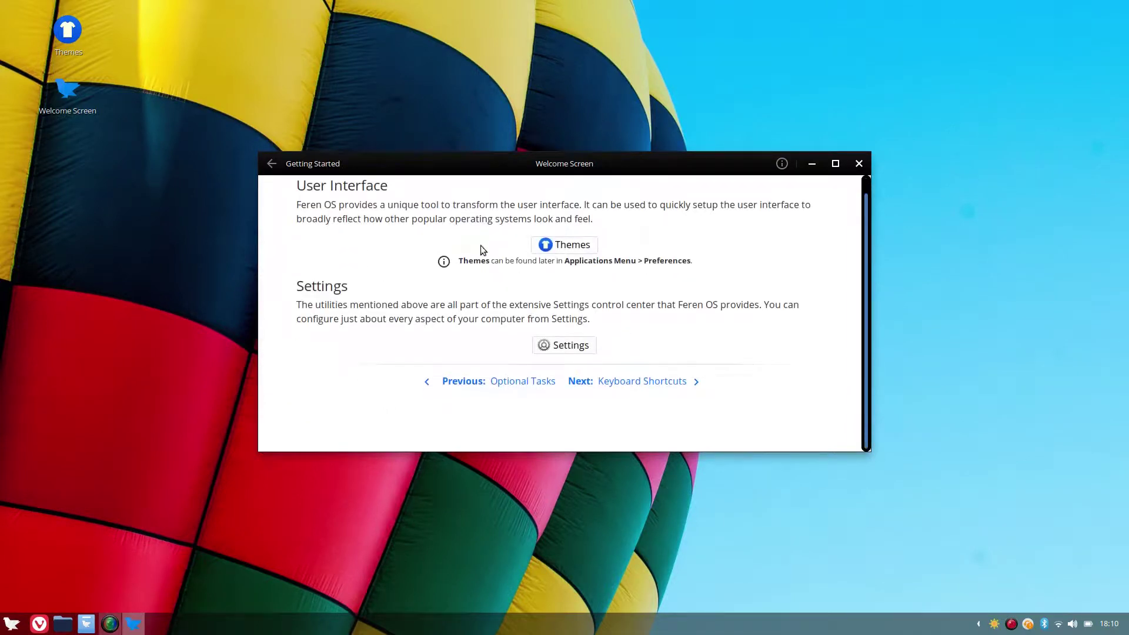
pyautogui.click(271, 163)
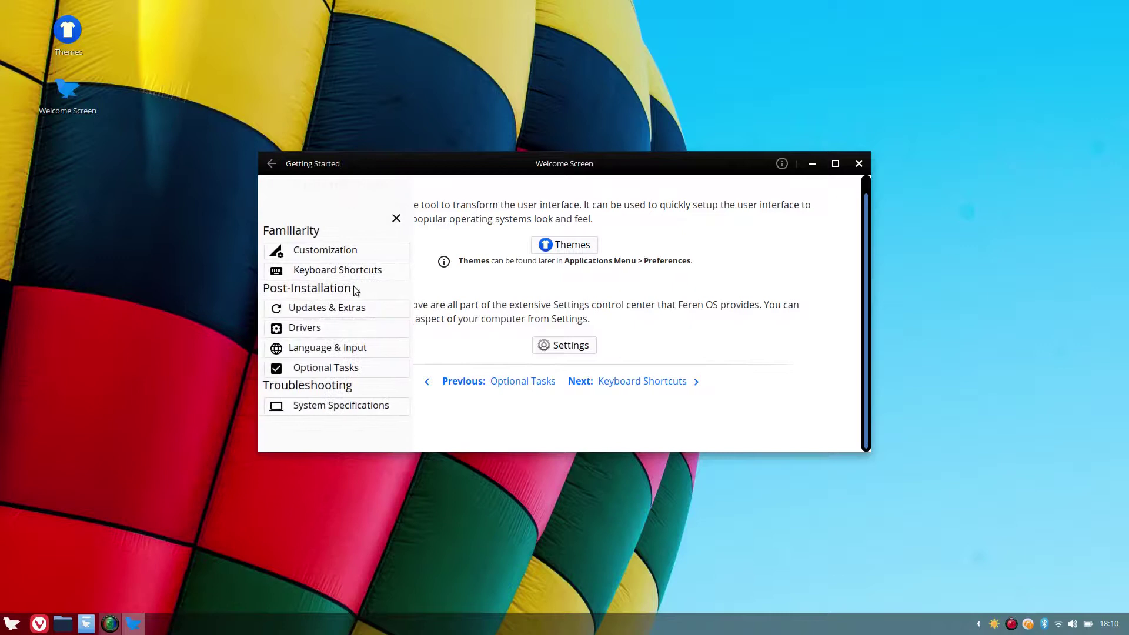
pyautogui.click(328, 270)
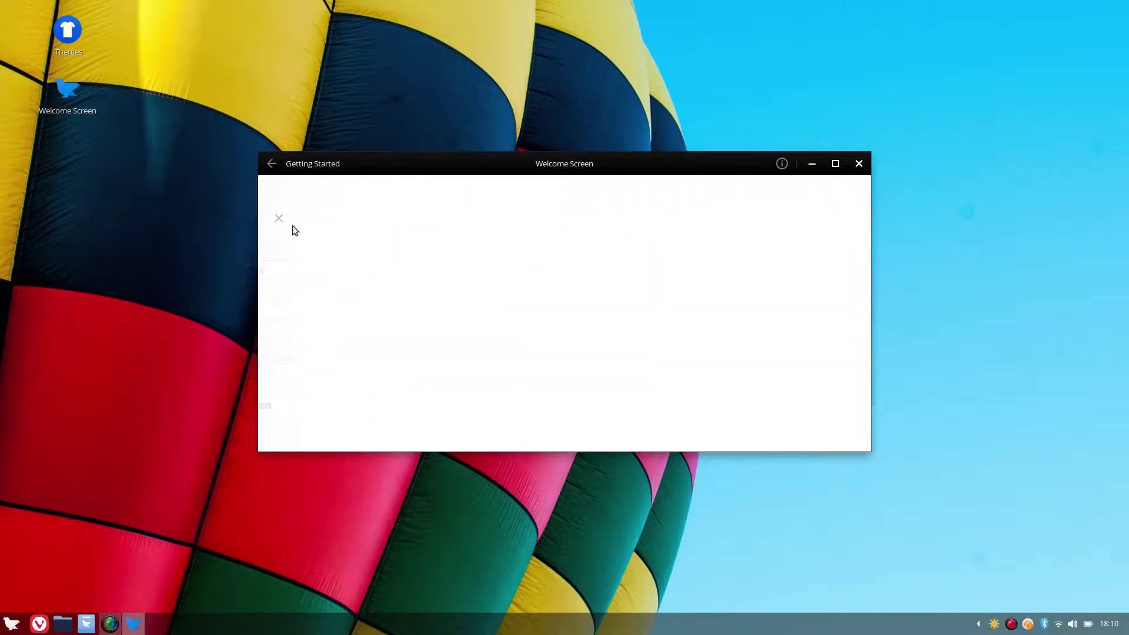
pyautogui.click(269, 166)
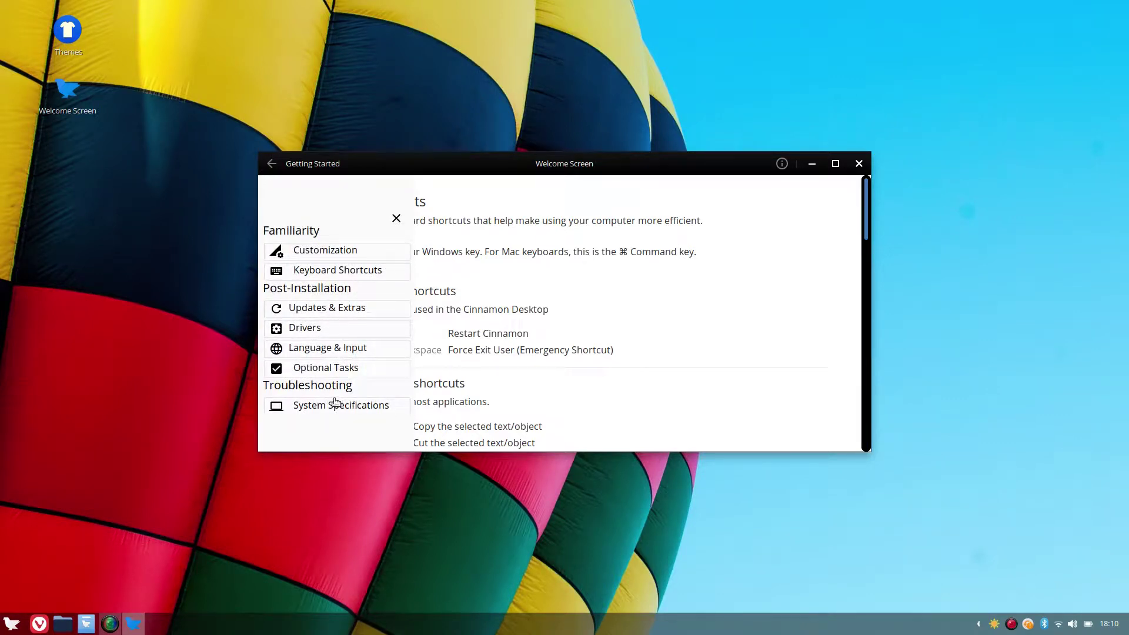
# - Read through the Updates & Extras guide and launch Update Manager with Check for Updates
pyautogui.click(320, 312)
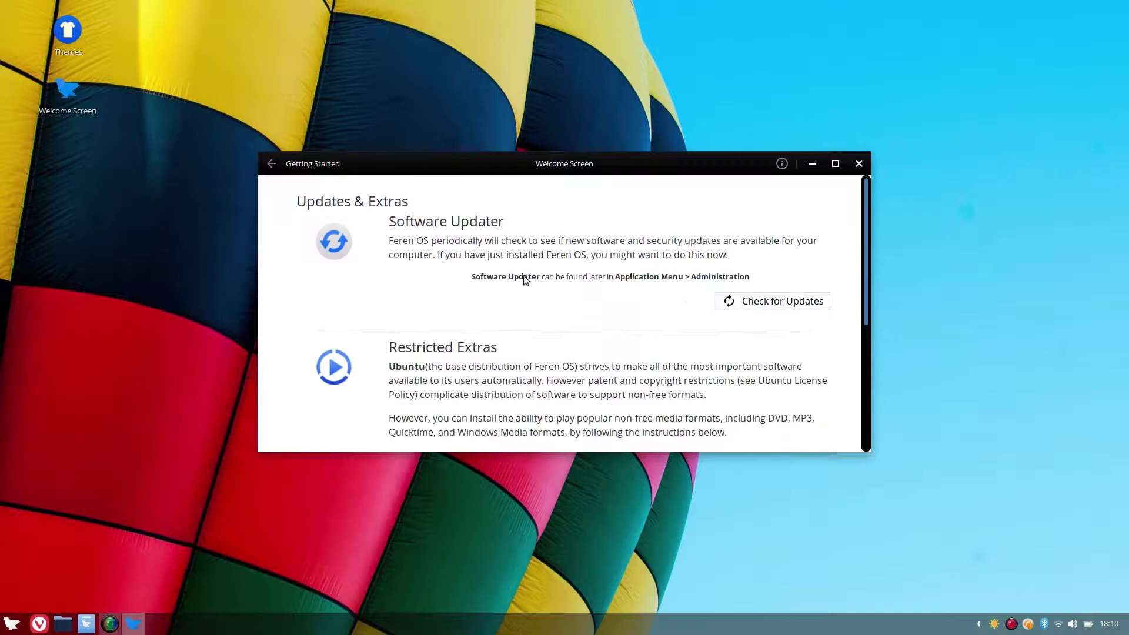
pyautogui.scroll(-5, 605, 297)
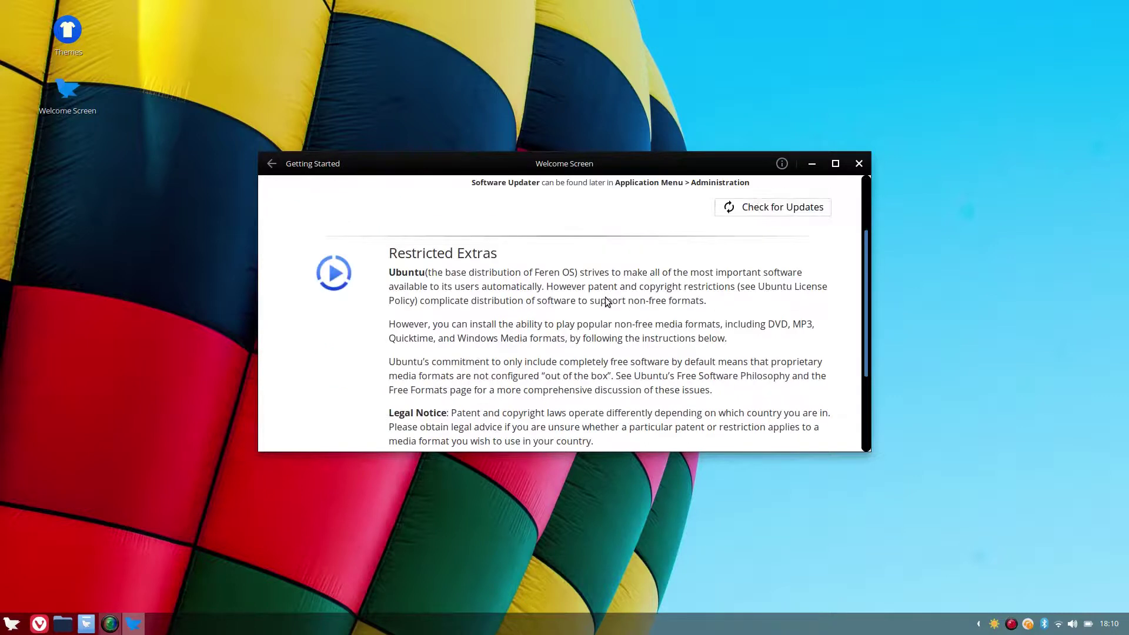
pyautogui.scroll(5, 626, 294)
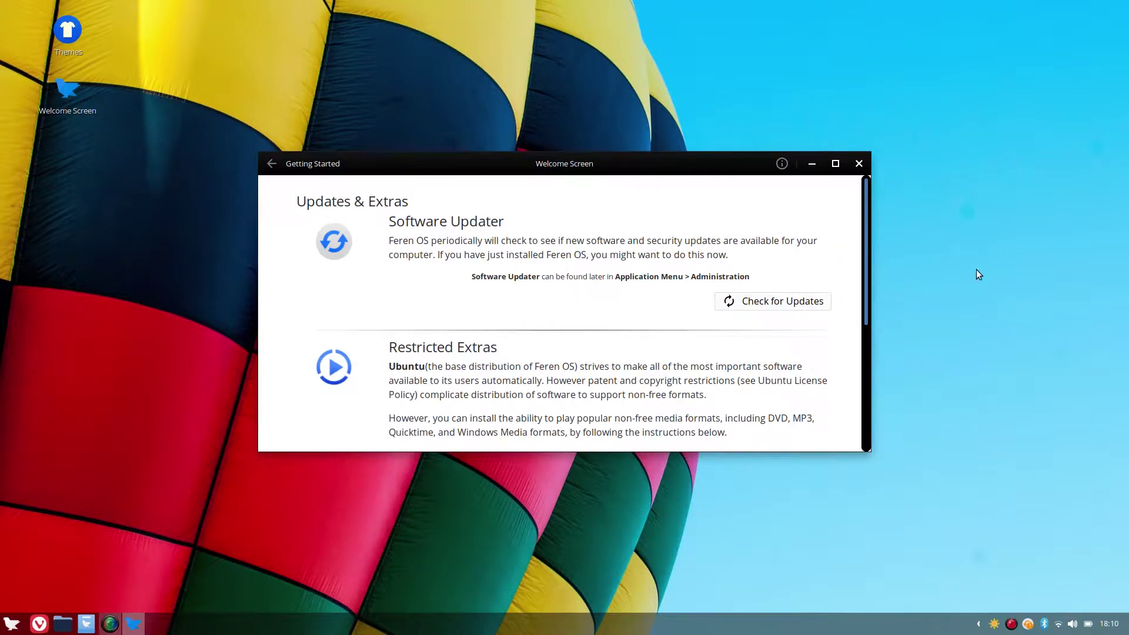
pyautogui.click(805, 303)
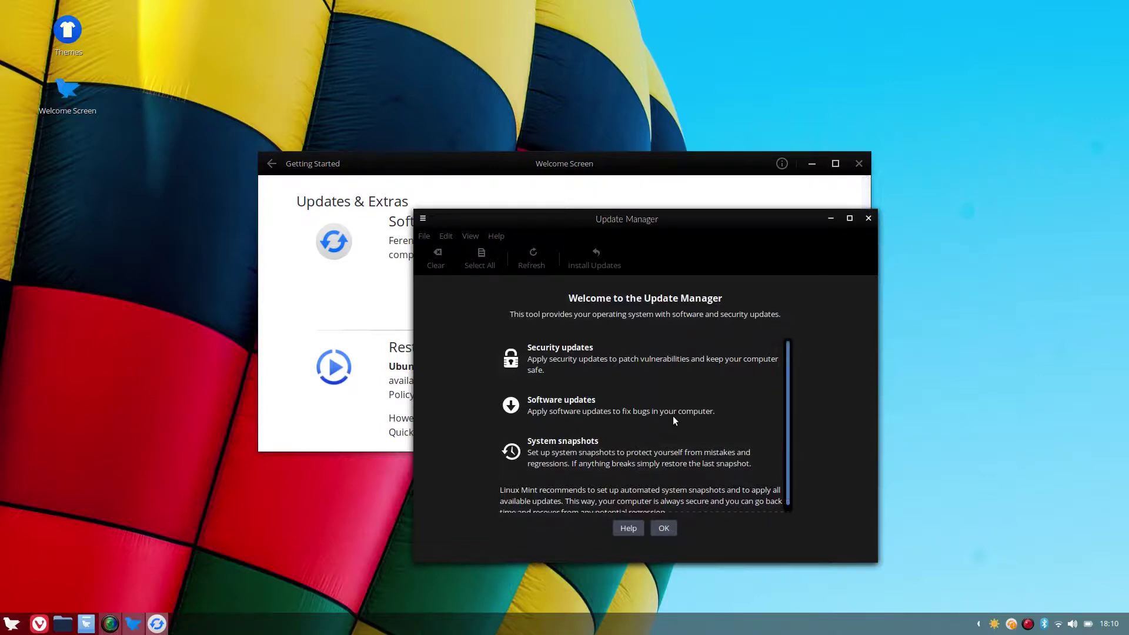
# - Dismiss the updater's welcome panel and disable the 'system snapshots not set up' warning in Preferences
pyautogui.scroll(-1, 673, 415)
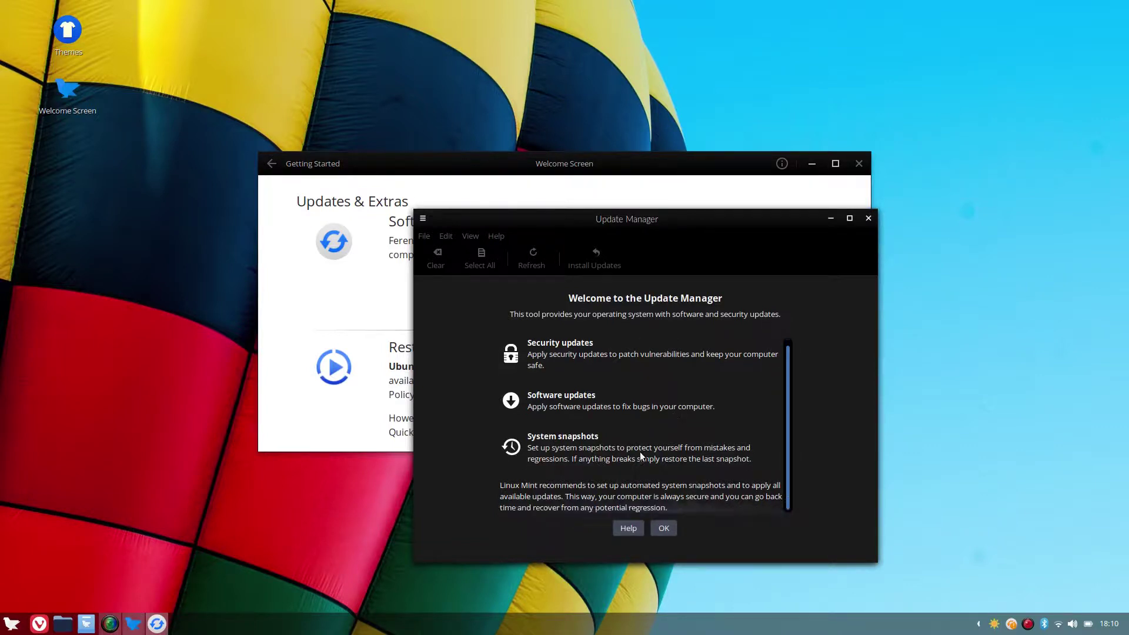
pyautogui.click(664, 527)
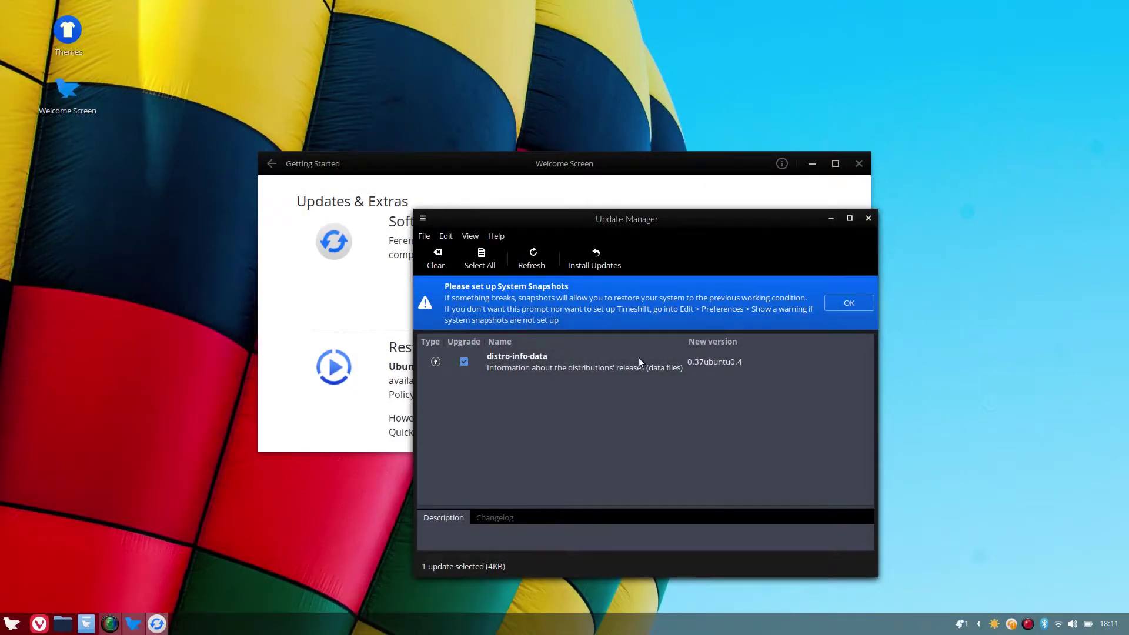
pyautogui.click(445, 236)
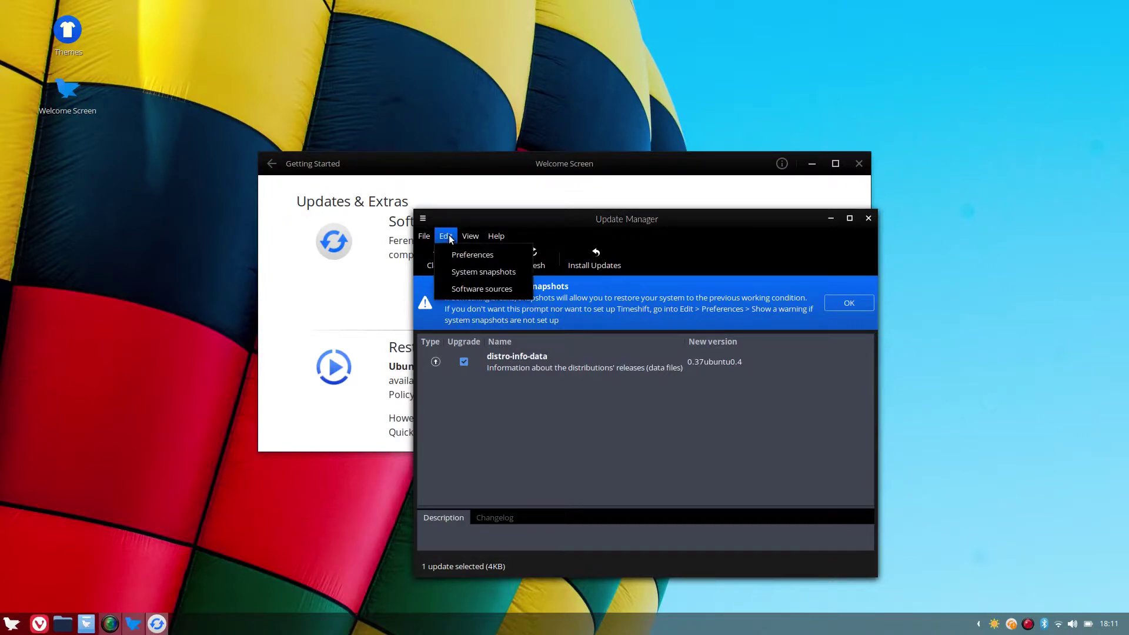
pyautogui.click(476, 256)
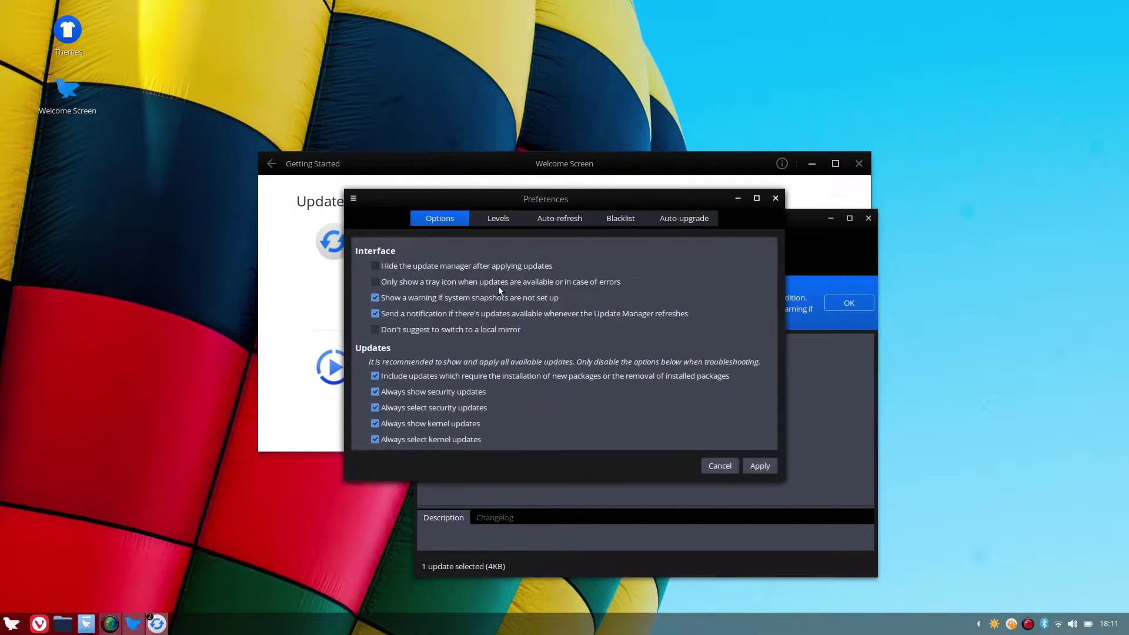
pyautogui.click(375, 297)
pyautogui.click(758, 465)
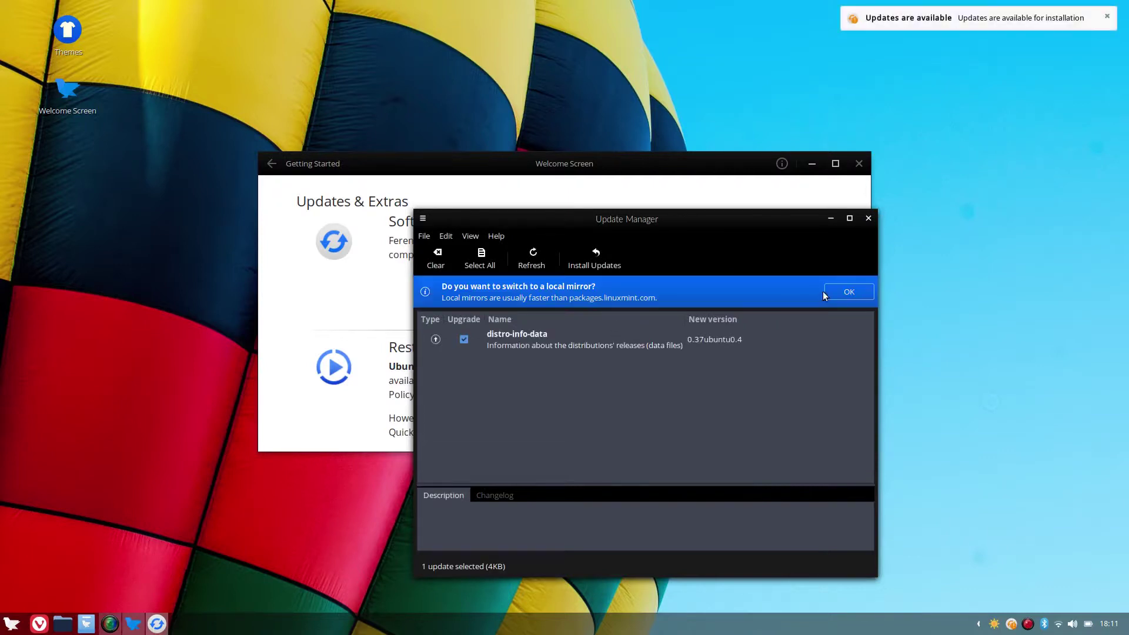
# - Accept switching to a faster local mirror and authenticate with the account password
pyautogui.click(827, 292)
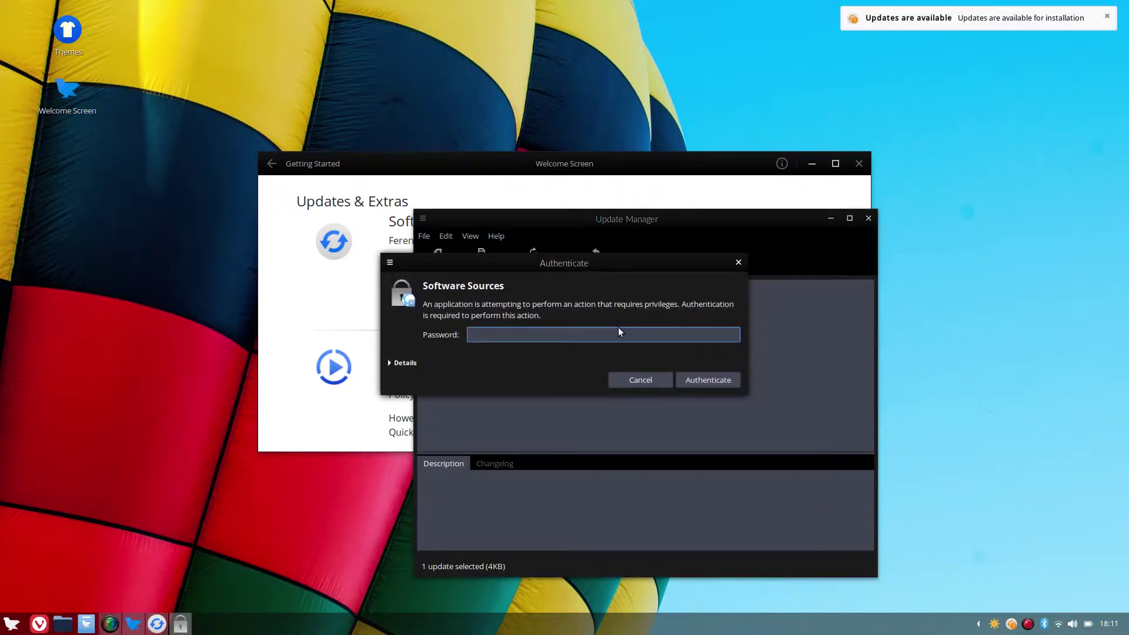
pyautogui.write('••••••••')
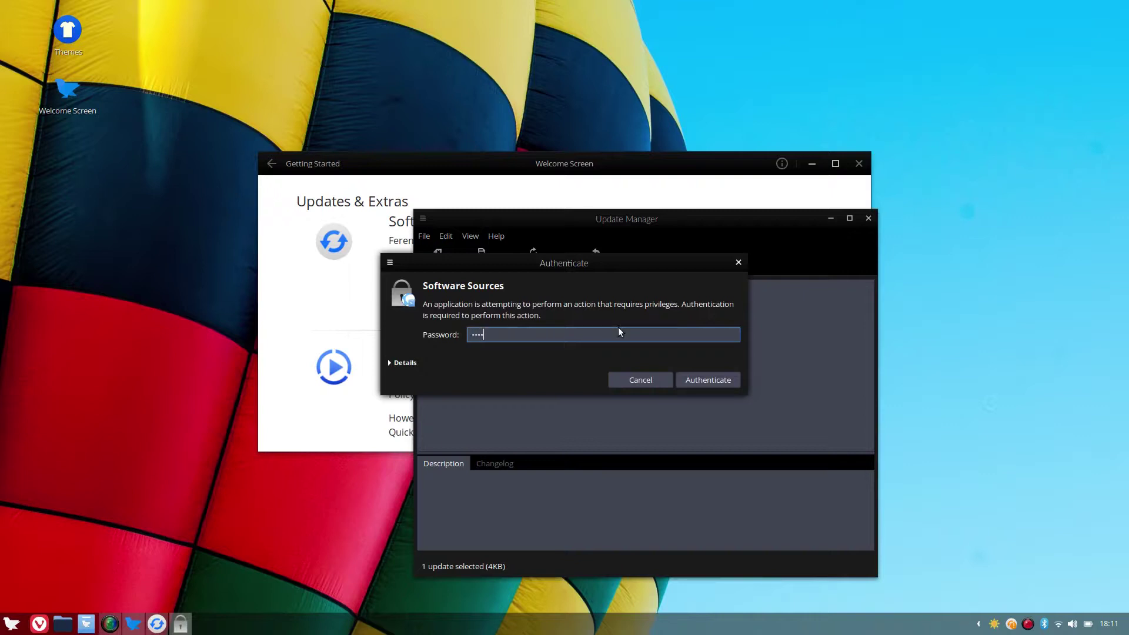
pyautogui.press('Return')
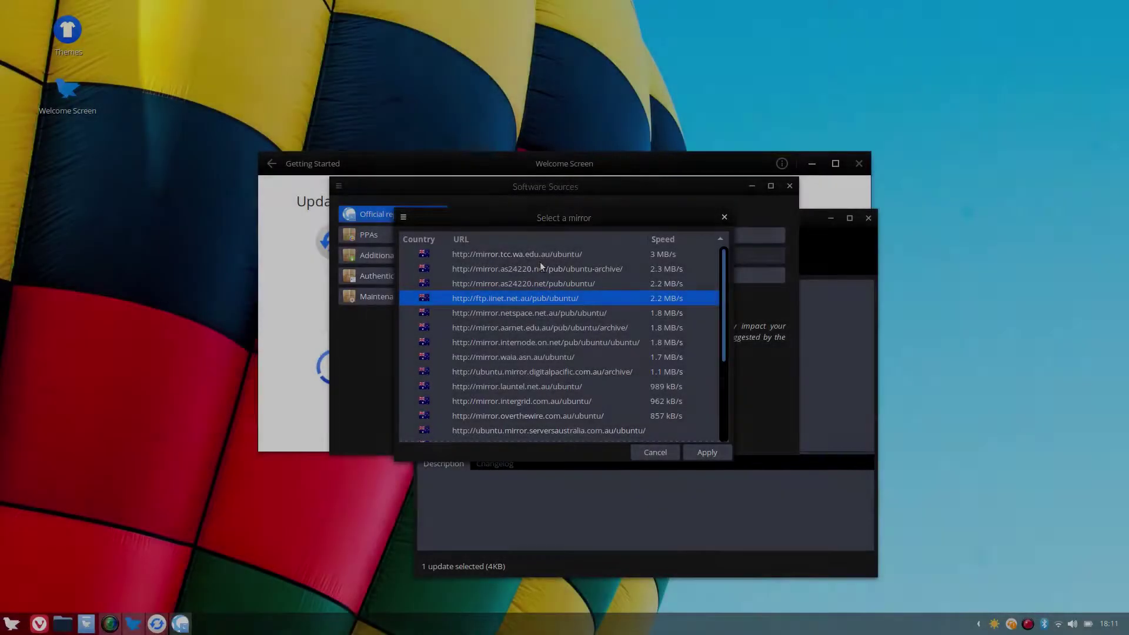
# - Set Base mirror to mirror.tcc.wa.edu.au and Linux Mint mirror to Internode, then refresh the APT cache
pyautogui.click(538, 254)
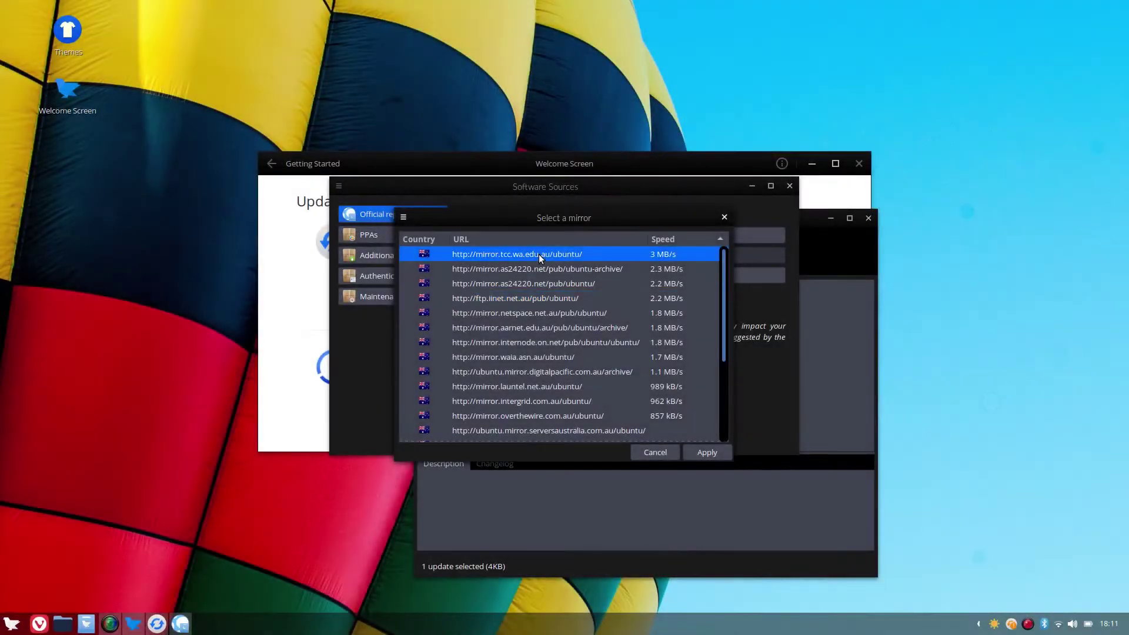
pyautogui.click(701, 451)
pyautogui.click(594, 308)
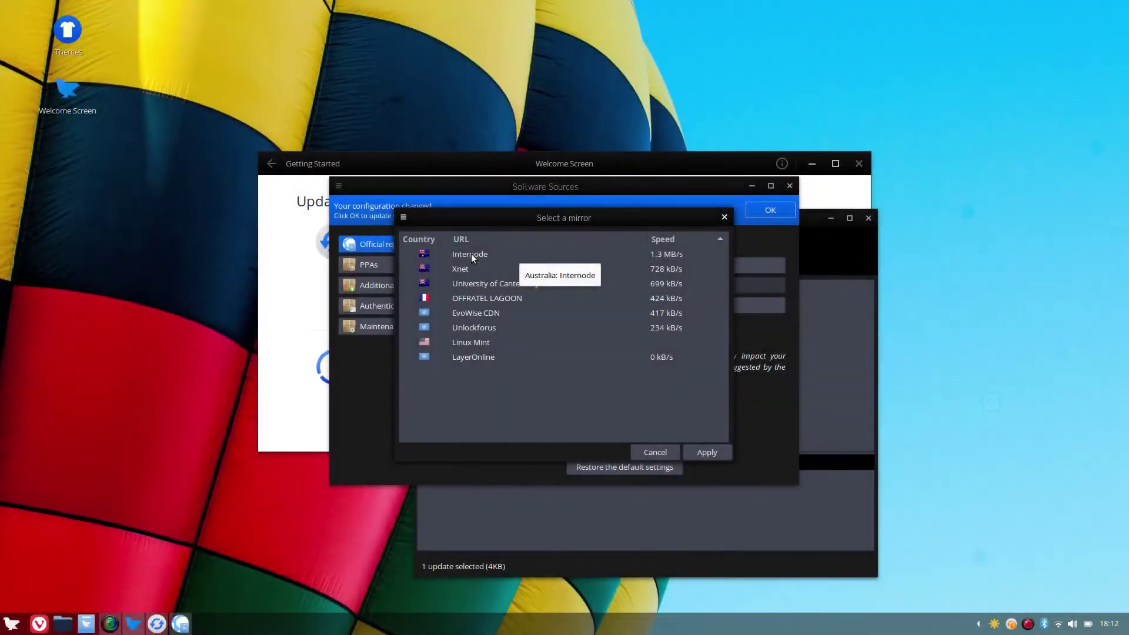
pyautogui.click(471, 253)
pyautogui.click(713, 454)
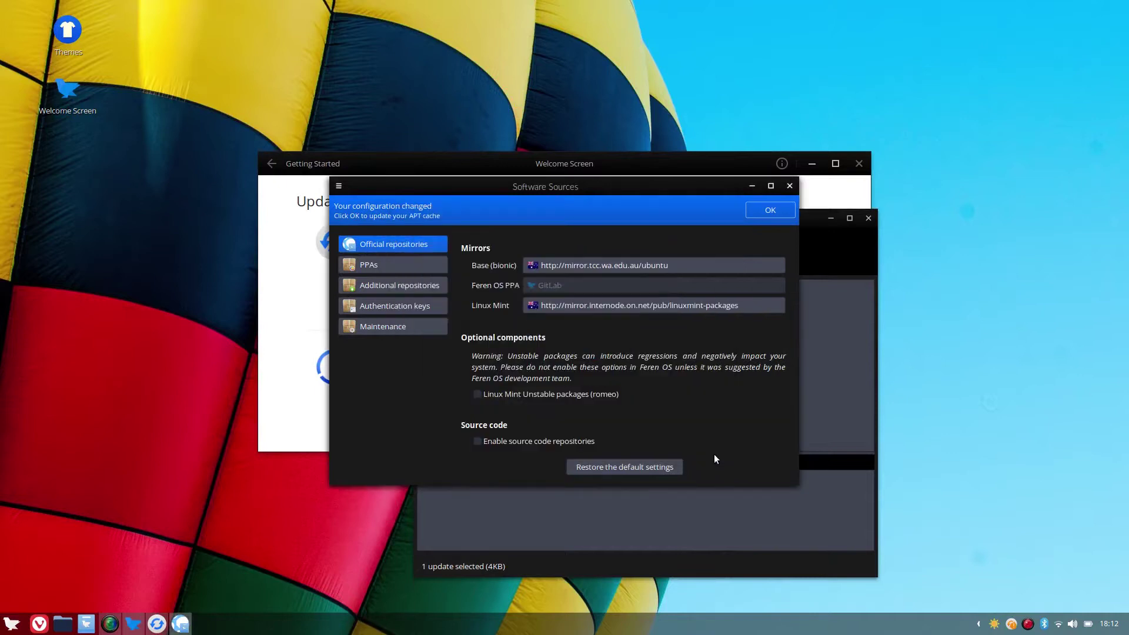
pyautogui.click(770, 210)
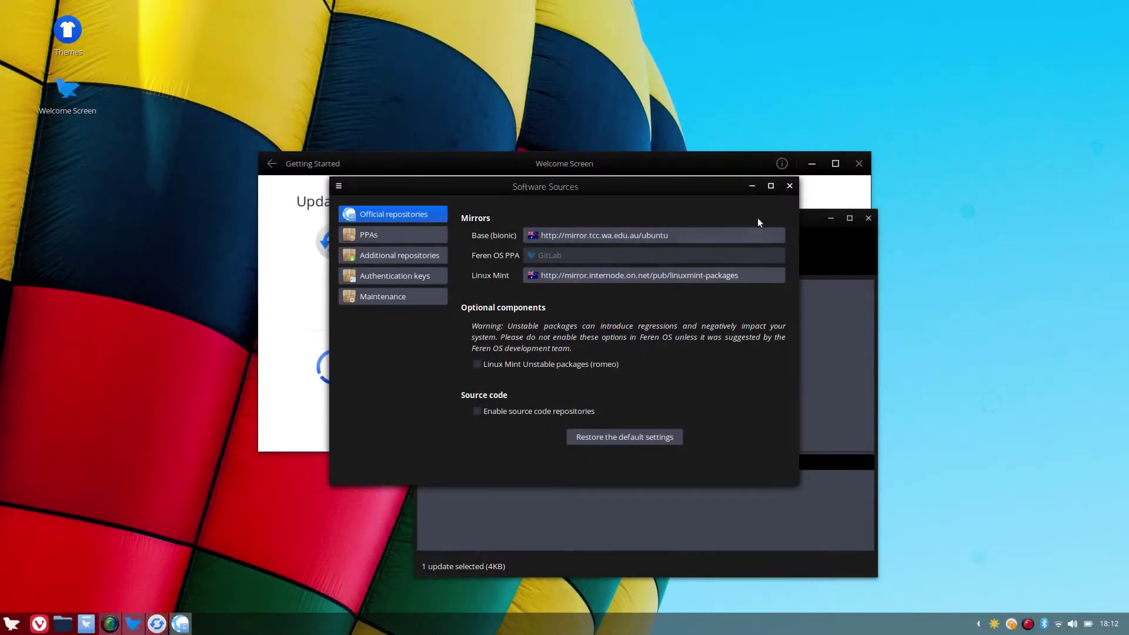
# - Close Software Sources, install the distro-info-data update, and close Update Manager once up to date
pyautogui.click(789, 186)
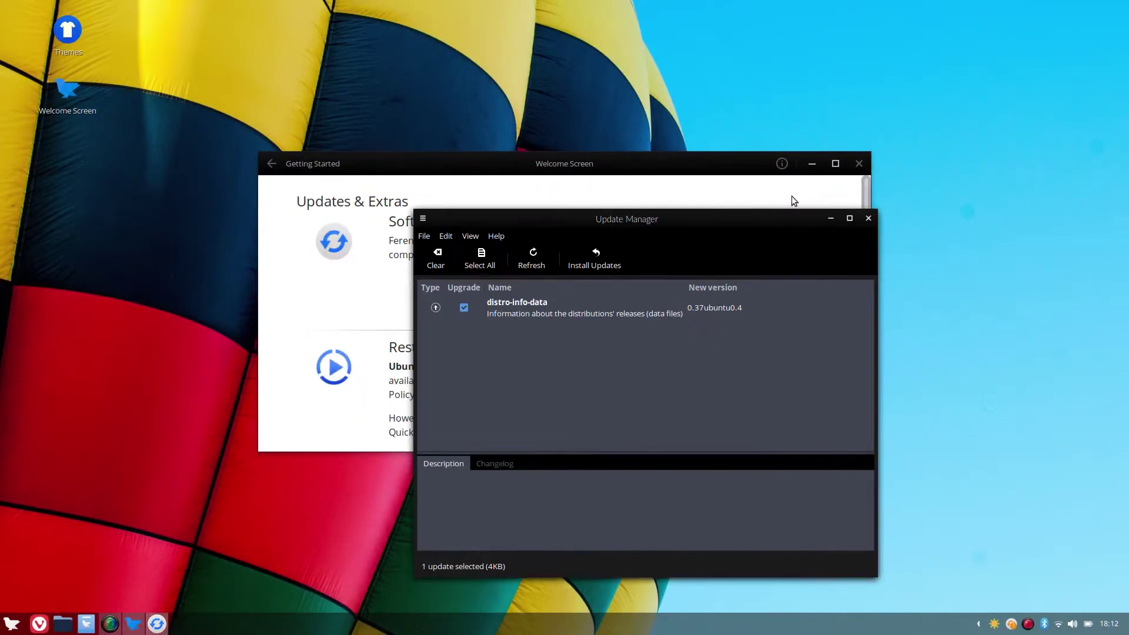
pyautogui.click(601, 257)
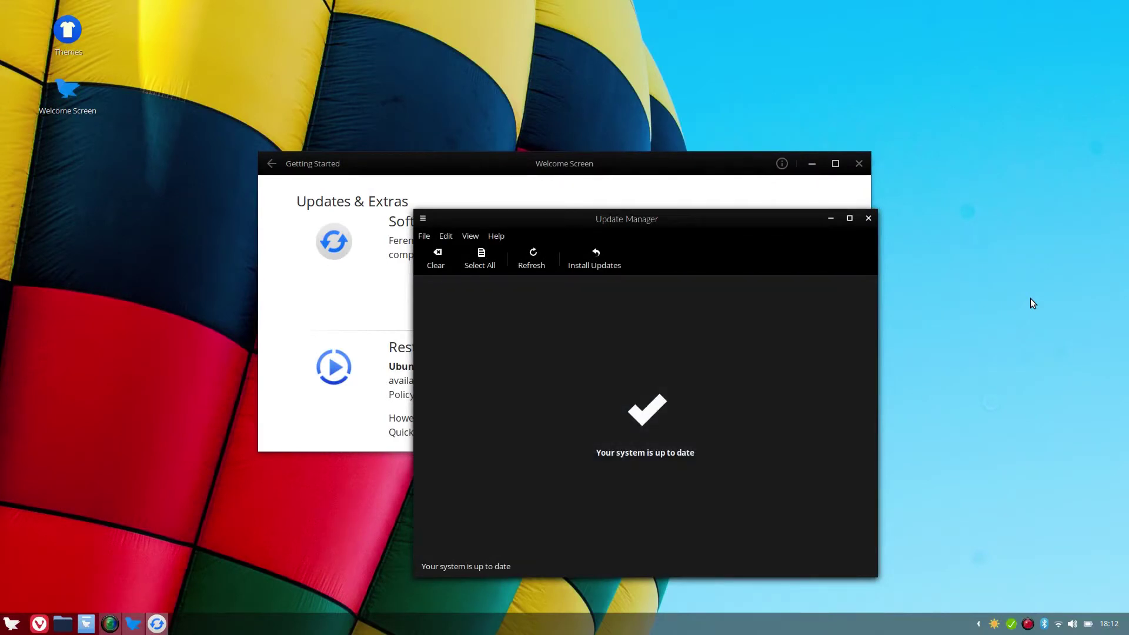
pyautogui.click(865, 219)
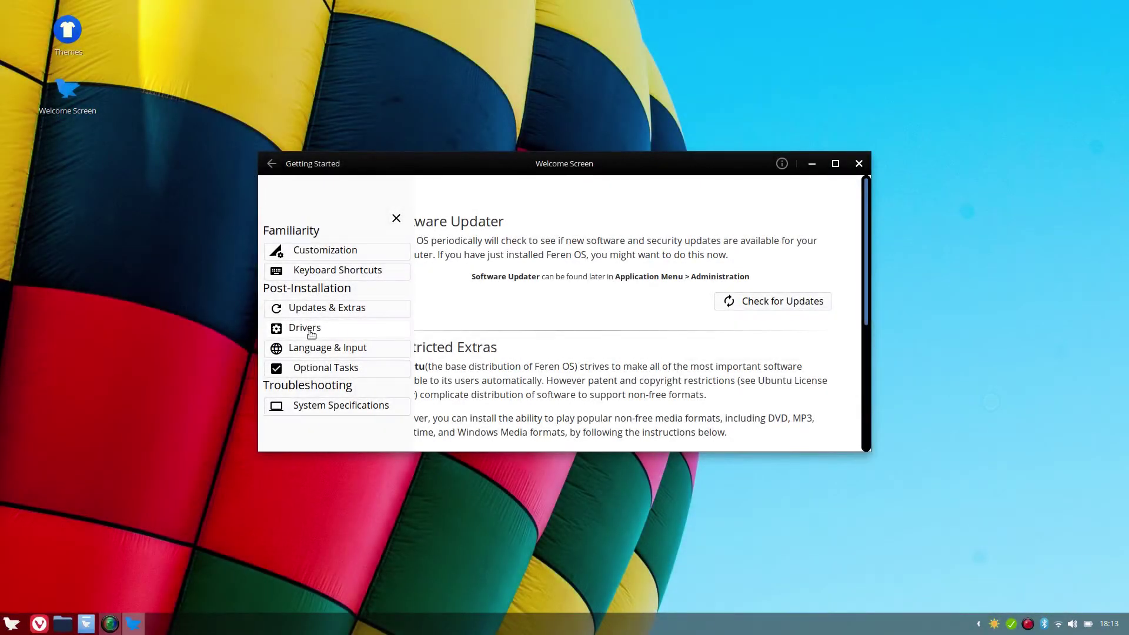
# - Read the Drivers guide and the Backup, Firewall and User Management guide
pyautogui.click(309, 330)
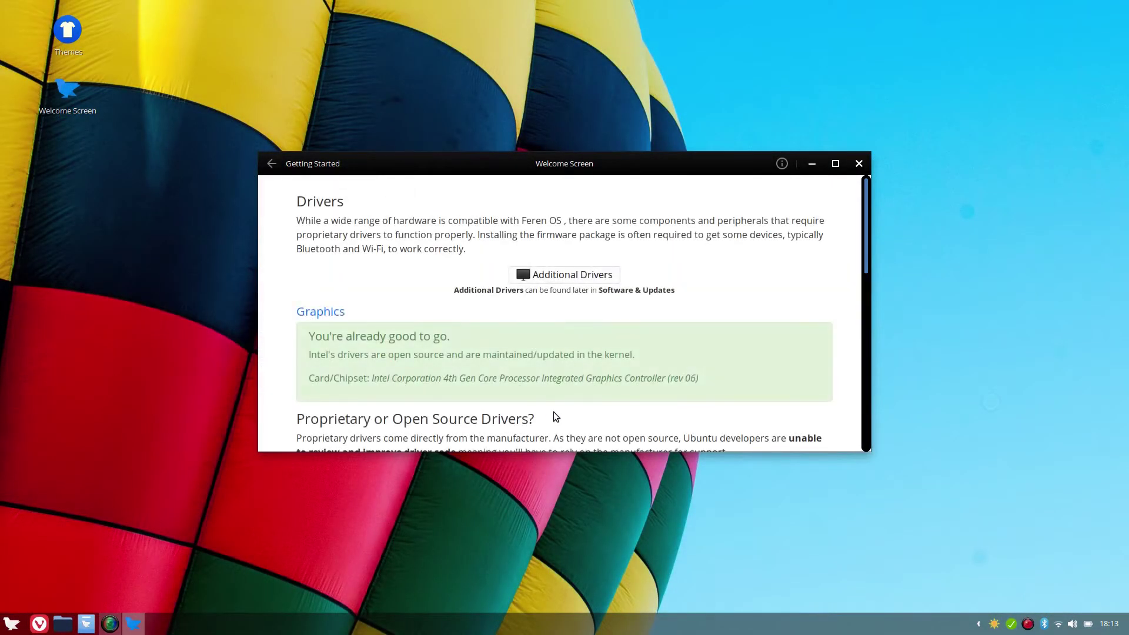
pyautogui.scroll(-5, 749, 318)
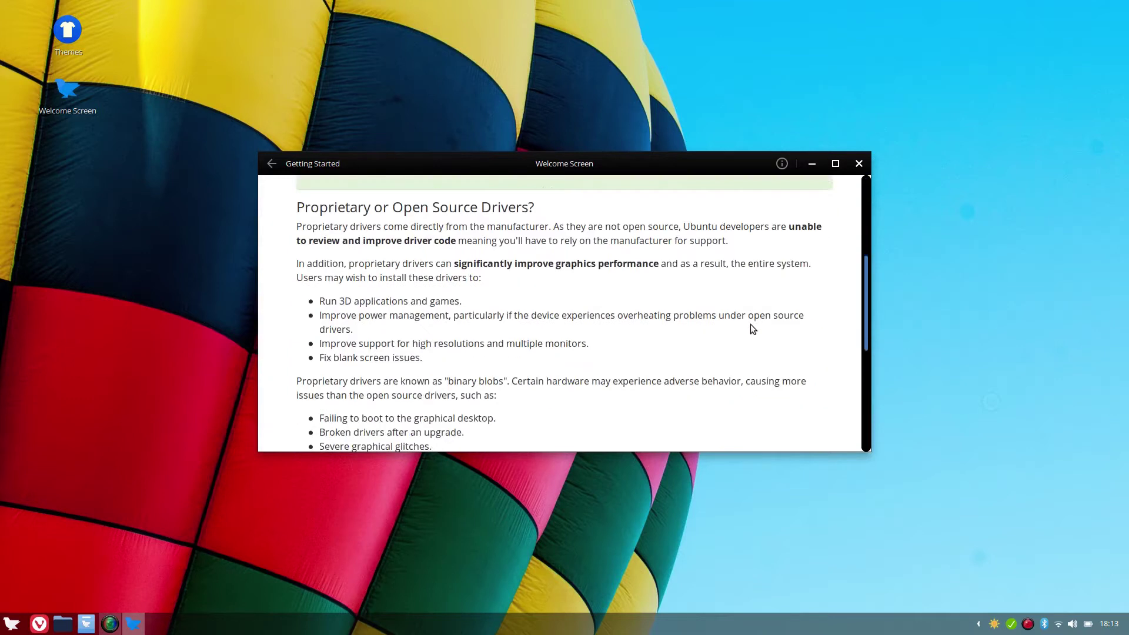
pyautogui.scroll(-3, 749, 335)
pyautogui.scroll(8, 745, 341)
pyautogui.click(292, 365)
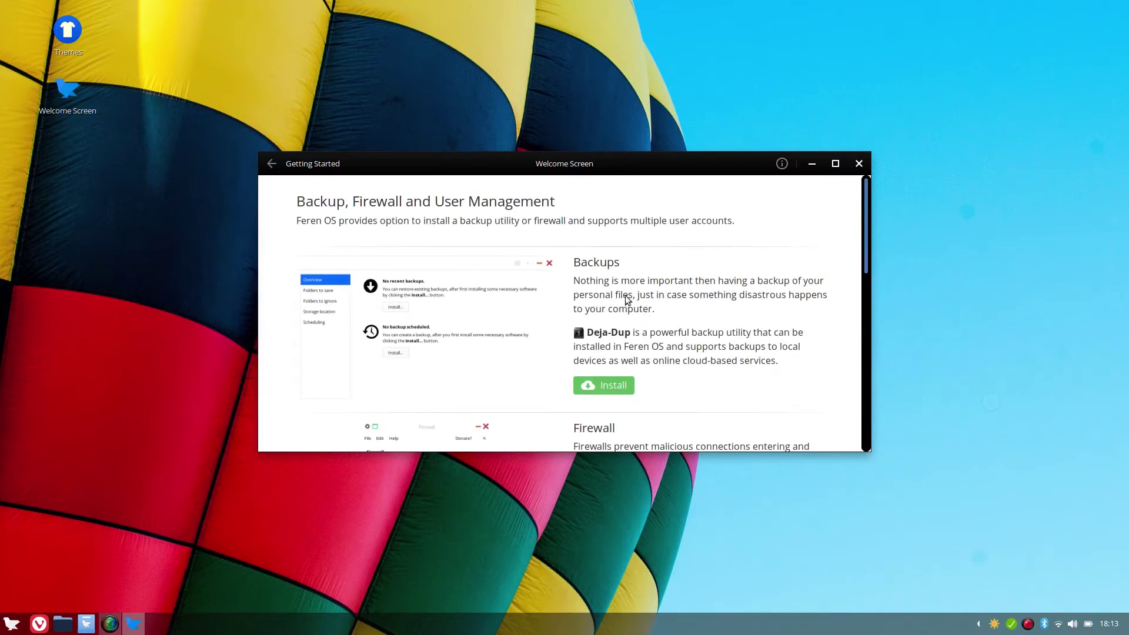
pyautogui.scroll(-2, 657, 307)
pyautogui.scroll(-2, 676, 278)
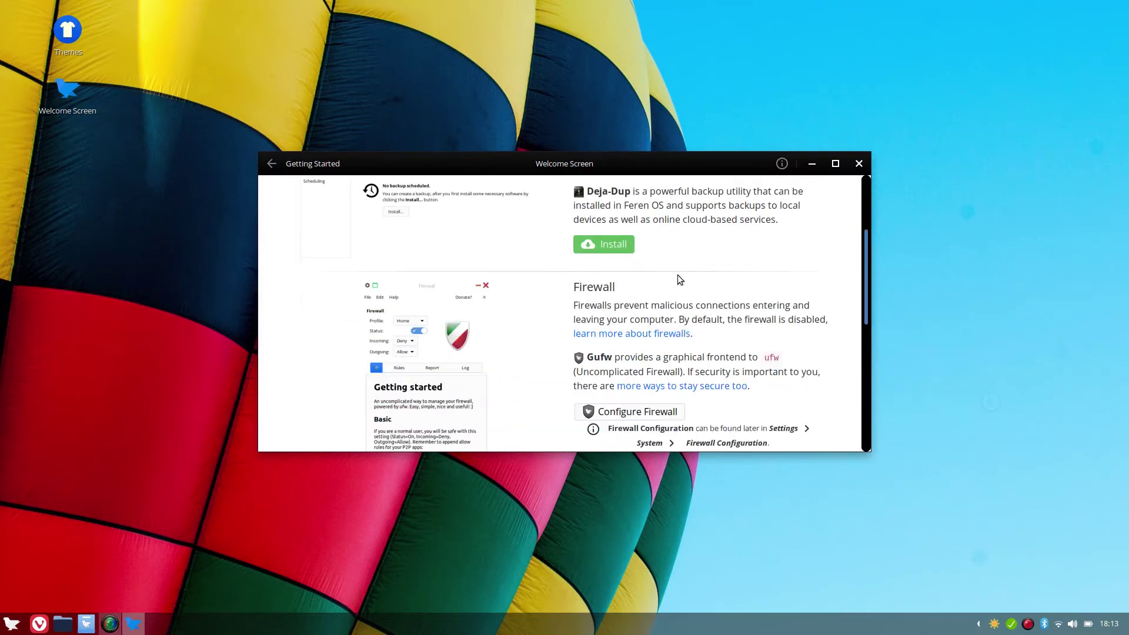
pyautogui.scroll(-3, 711, 287)
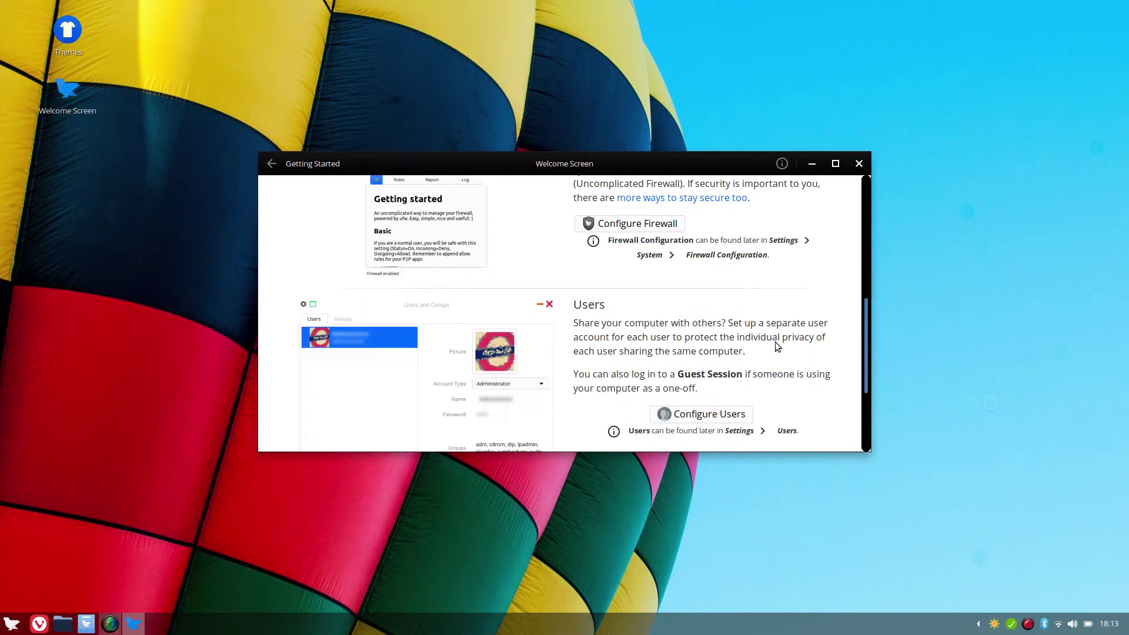
pyautogui.scroll(-1, 782, 340)
pyautogui.scroll(-1, 680, 348)
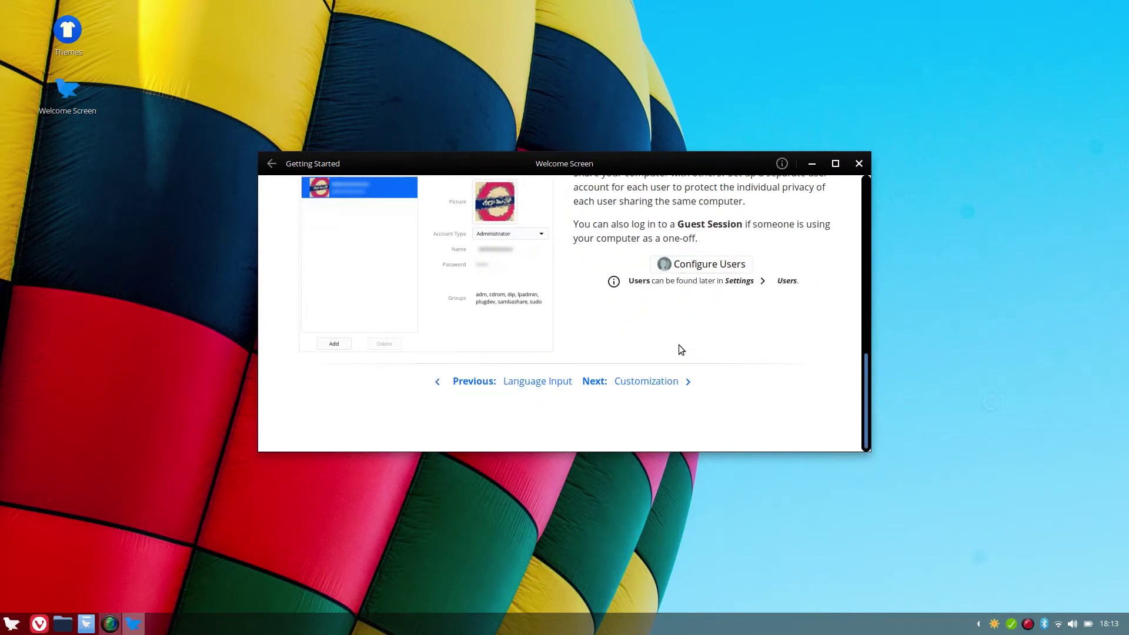
# - Review the System Specifications guide, then close the Welcome Screen to the desktop
pyautogui.click(271, 164)
pyautogui.click(310, 403)
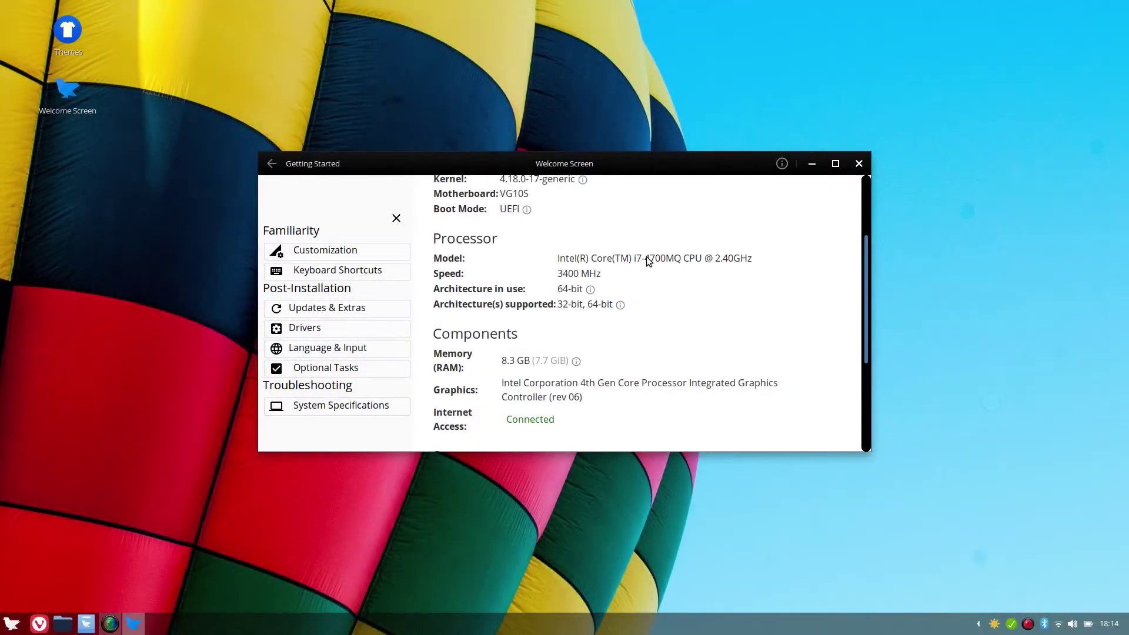
pyautogui.scroll(-3, 648, 260)
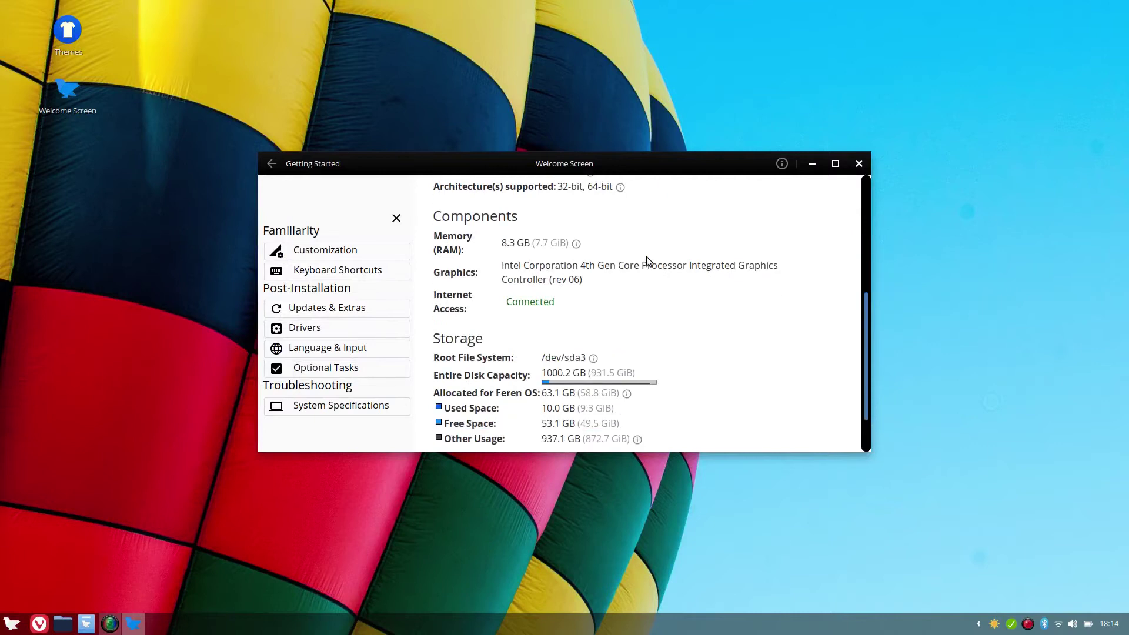
pyautogui.click(859, 165)
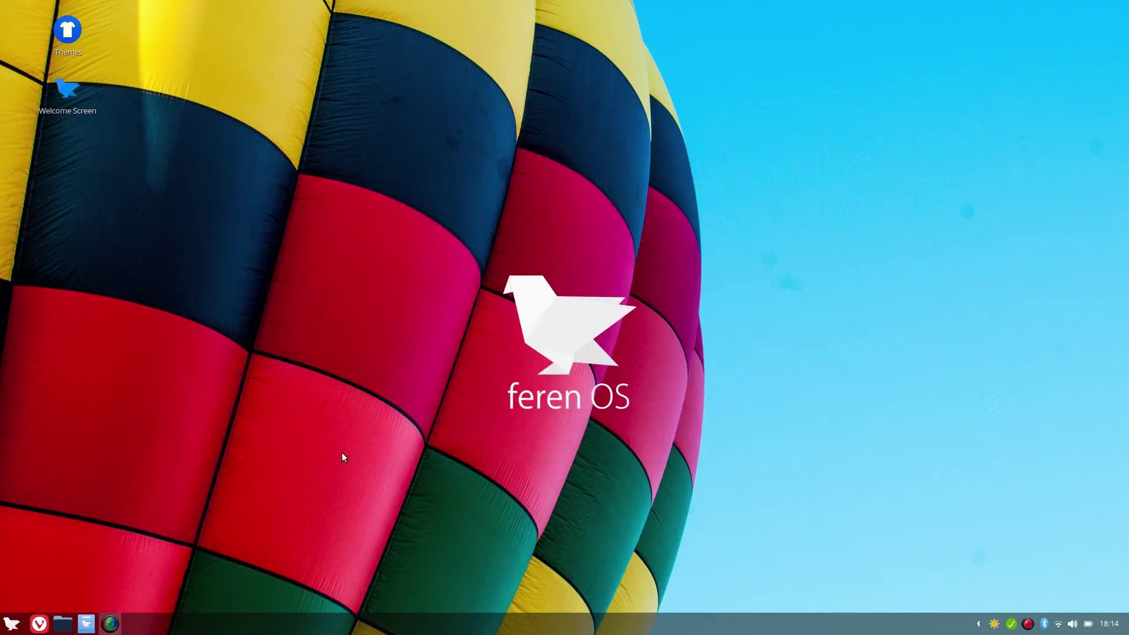